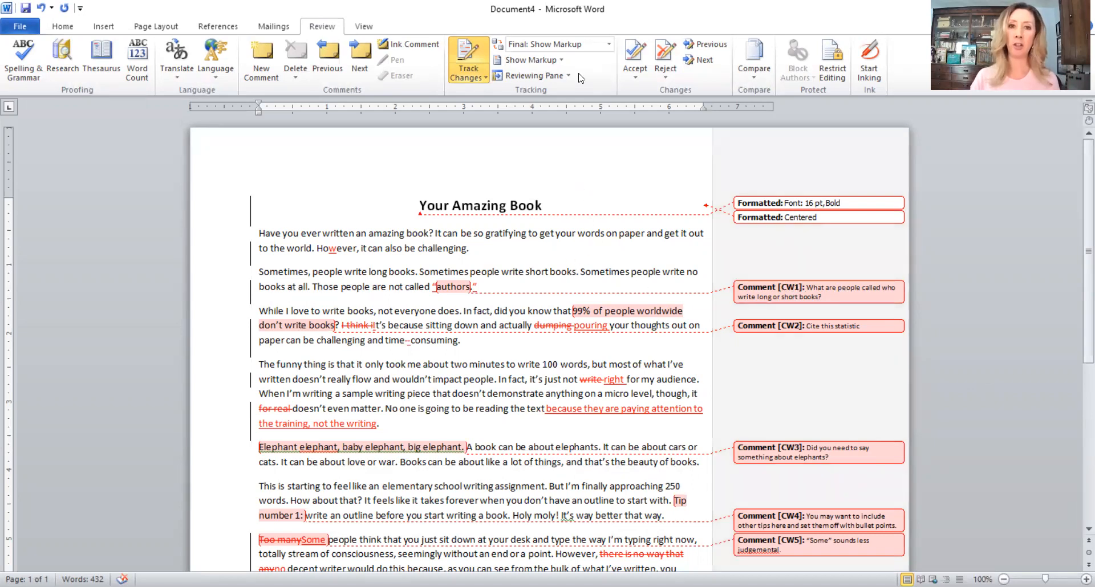
Step: Preview the document in the Final view without markup, and return to Final: Show Markup
{"action": "left_click", "coordinate": [609, 44]}
{"action": "left_click", "coordinate": [529, 72]}
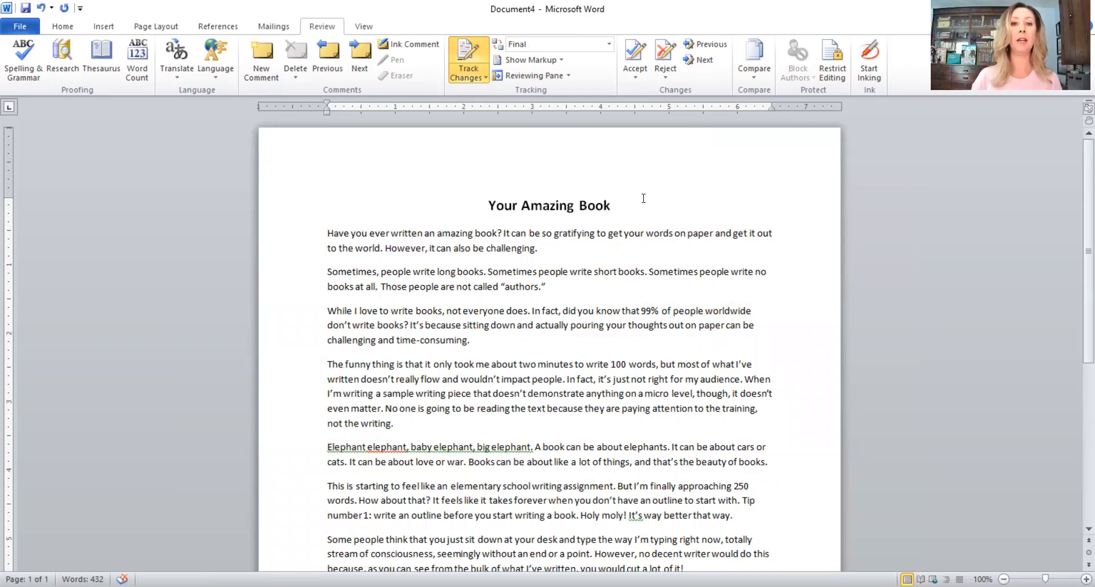
{"action": "left_click", "coordinate": [609, 44]}
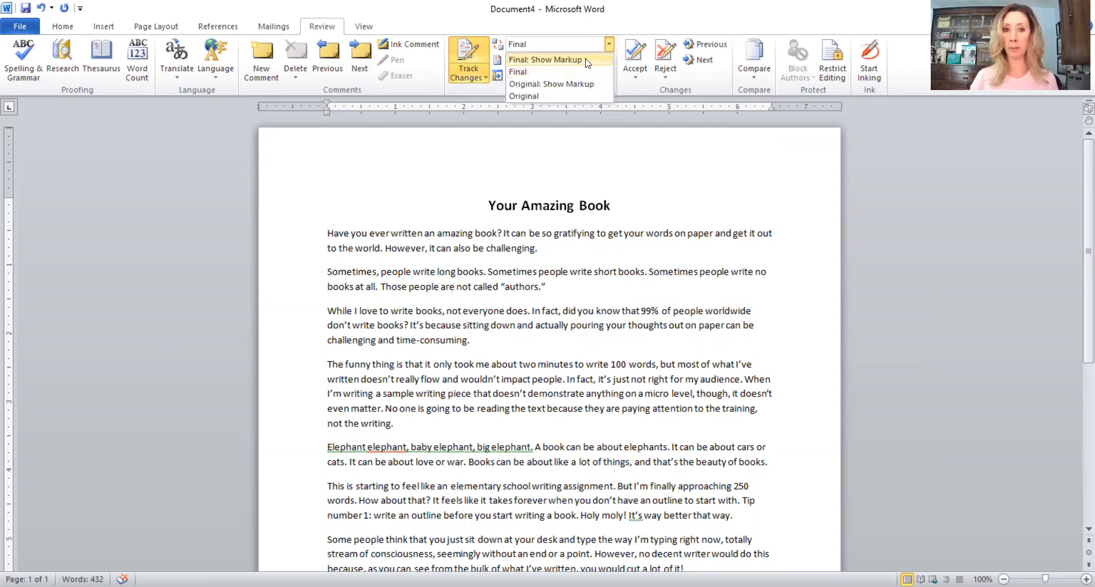
{"action": "left_click", "coordinate": [587, 61]}
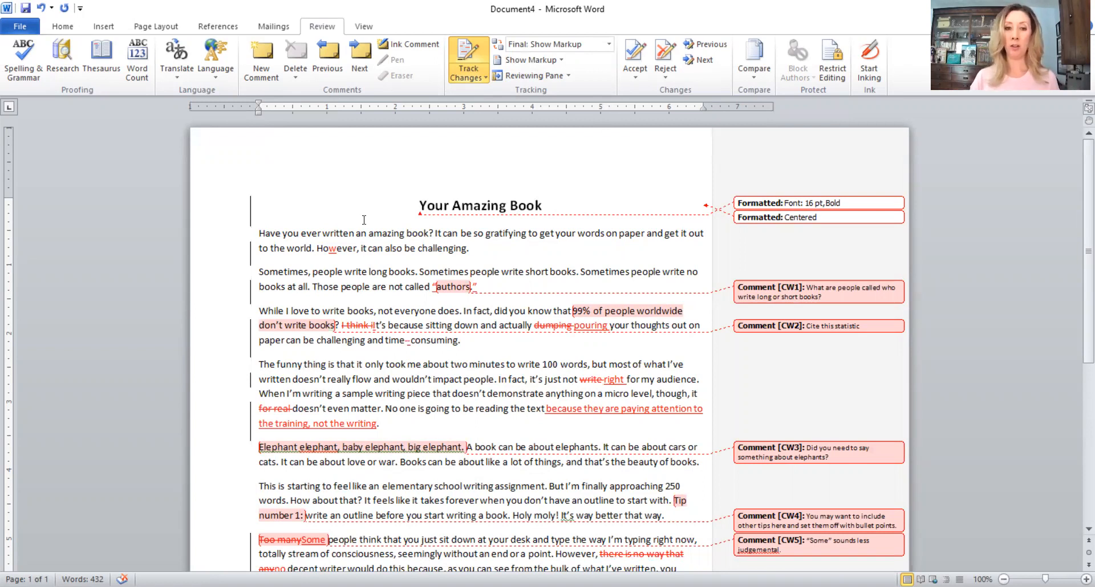
Step: Accept the title's font formatting change and the inserted "w" in "However"
{"action": "left_click_drag", "start_coordinate": [408, 213], "coordinate": [596, 204]}
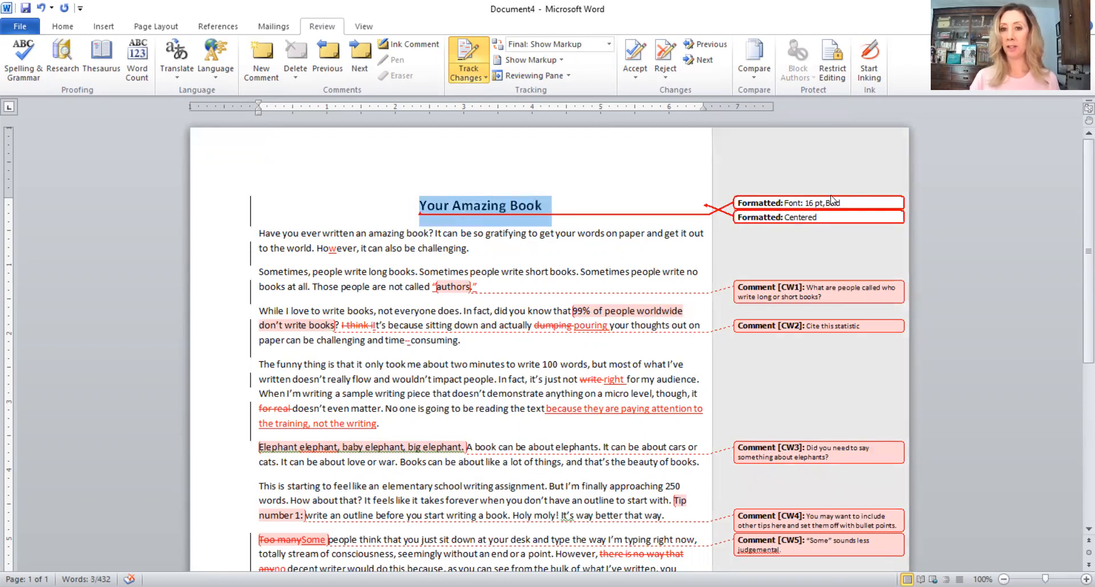
{"action": "mouse_move", "coordinate": [845, 208]}
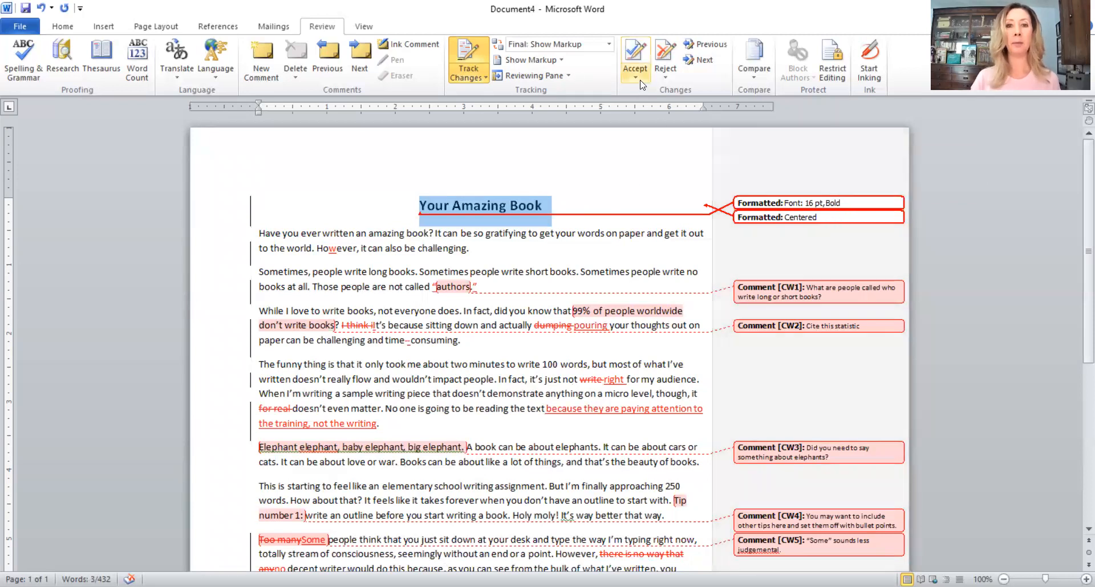
{"action": "left_click", "coordinate": [636, 51]}
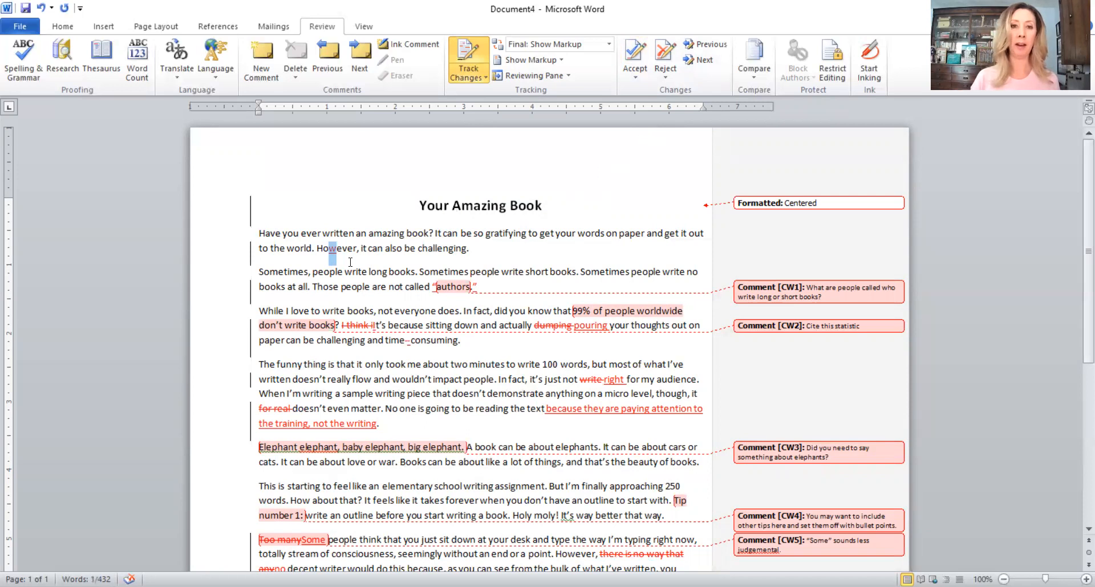
{"action": "left_click", "coordinate": [631, 55]}
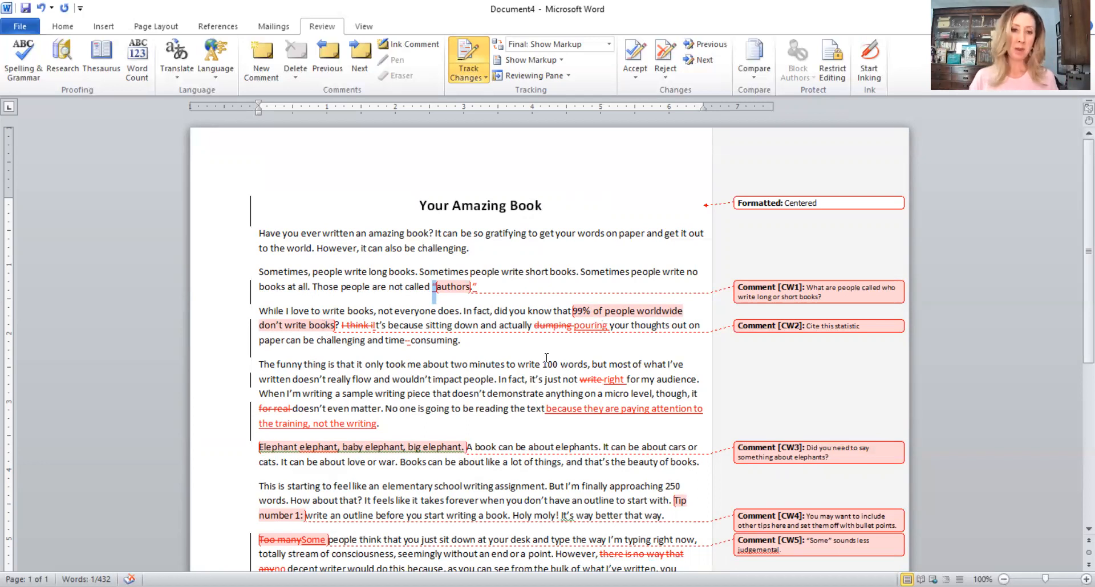
Step: Accept the tracked changes from "called 'authors'" through the end of the third paragraph, plus the title's centering
{"action": "left_click_drag", "start_coordinate": [405, 286], "coordinate": [547, 337]}
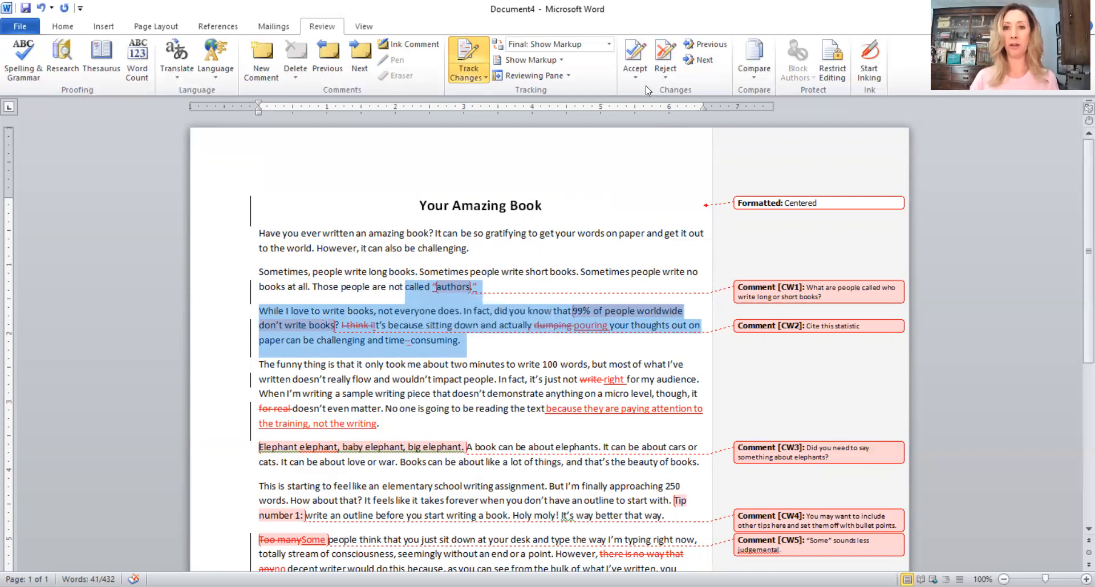
{"action": "left_click", "coordinate": [642, 54]}
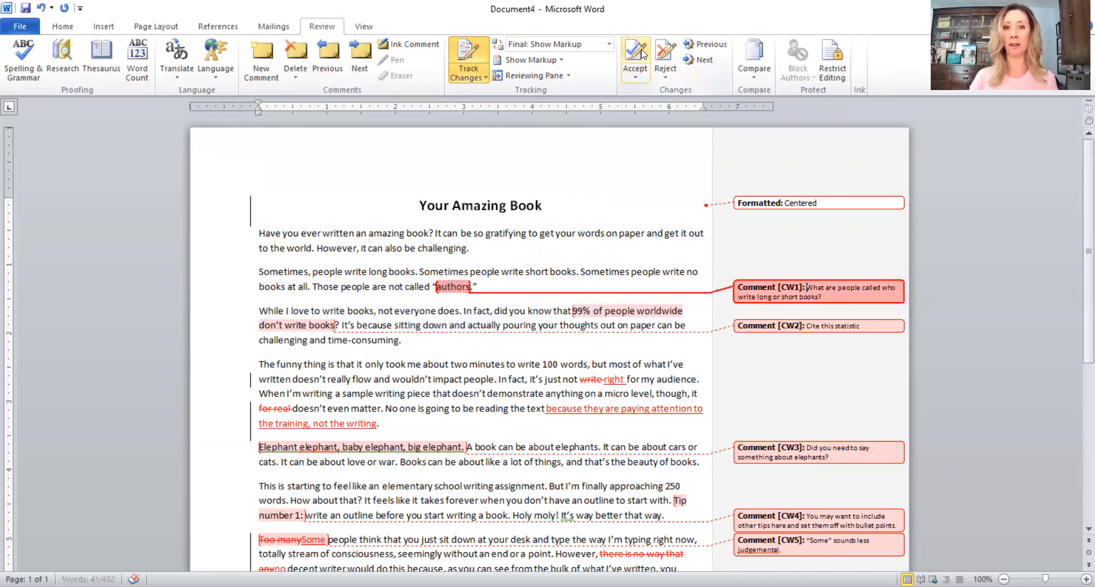
{"action": "left_click_drag", "start_coordinate": [420, 205], "coordinate": [573, 233]}
{"action": "left_click", "coordinate": [635, 55]}
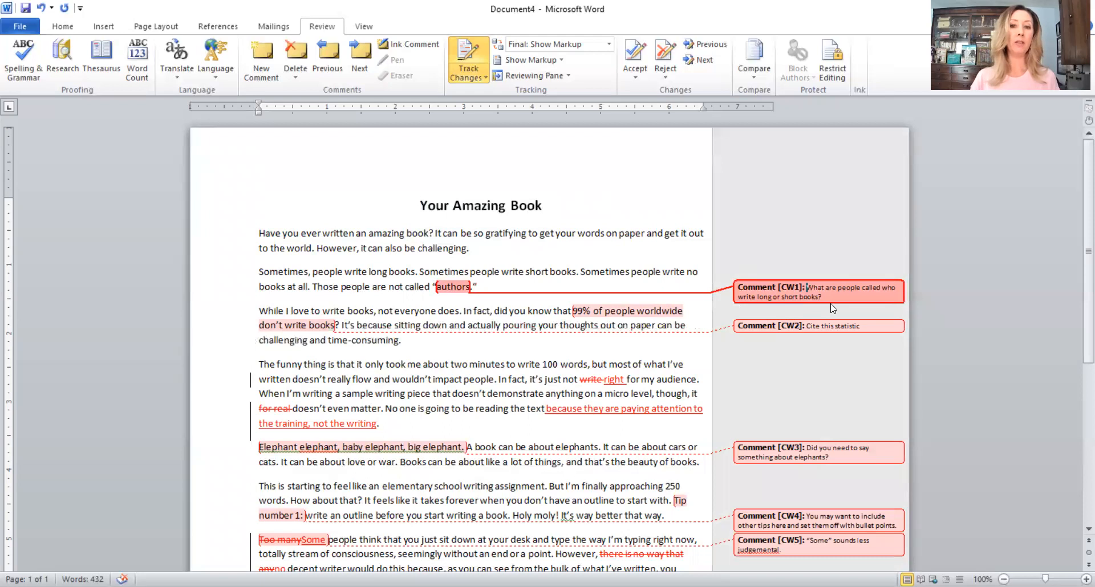
Step: Add a new comment on the word "authors" reading "Those people are called superheroes."
{"action": "double_click", "coordinate": [450, 286]}
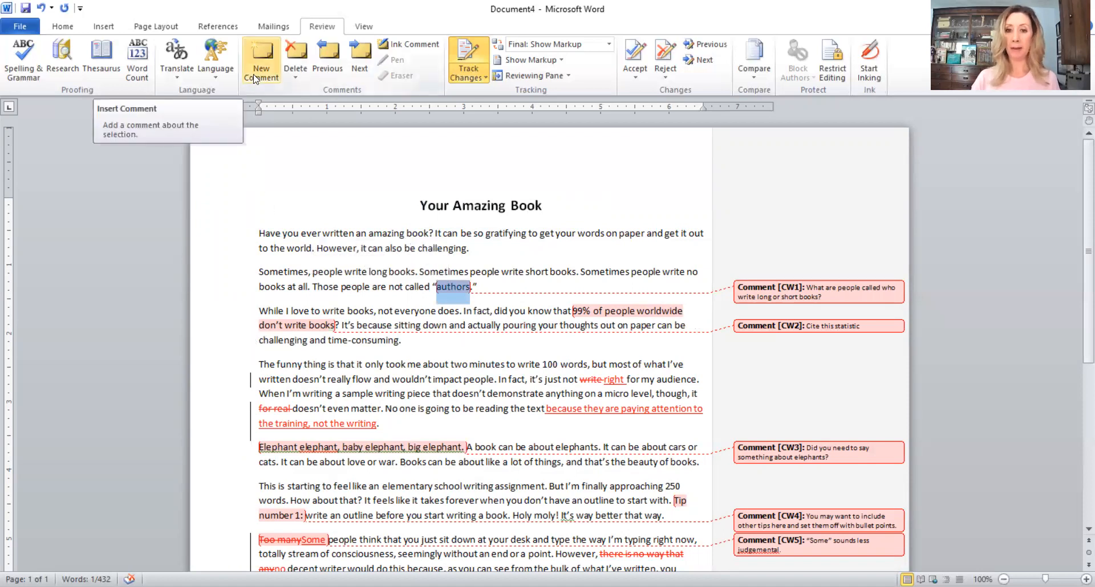
{"action": "left_click", "coordinate": [853, 300]}
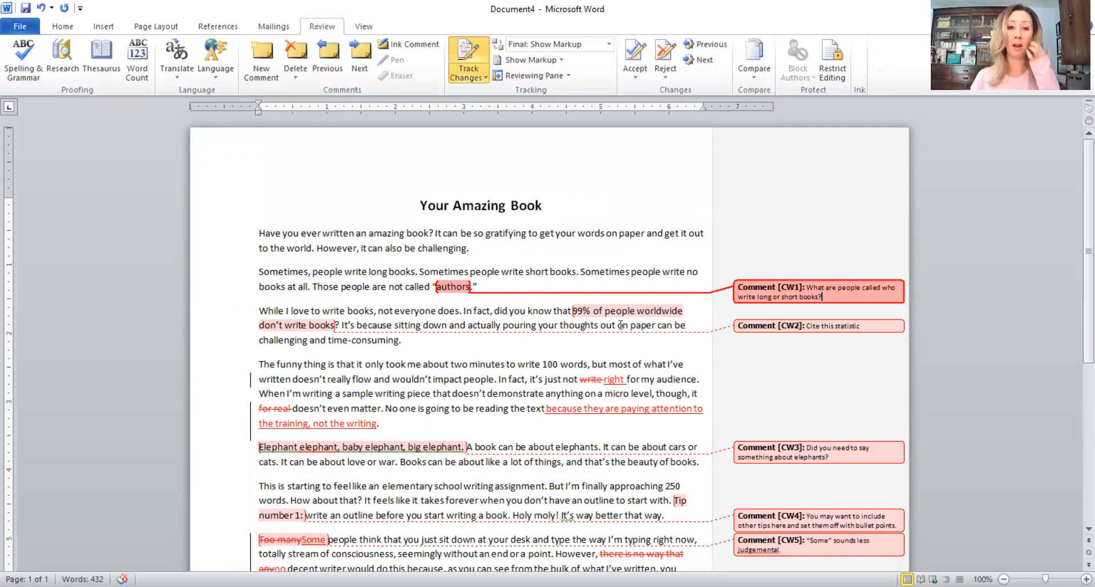
{"action": "double_click", "coordinate": [444, 287]}
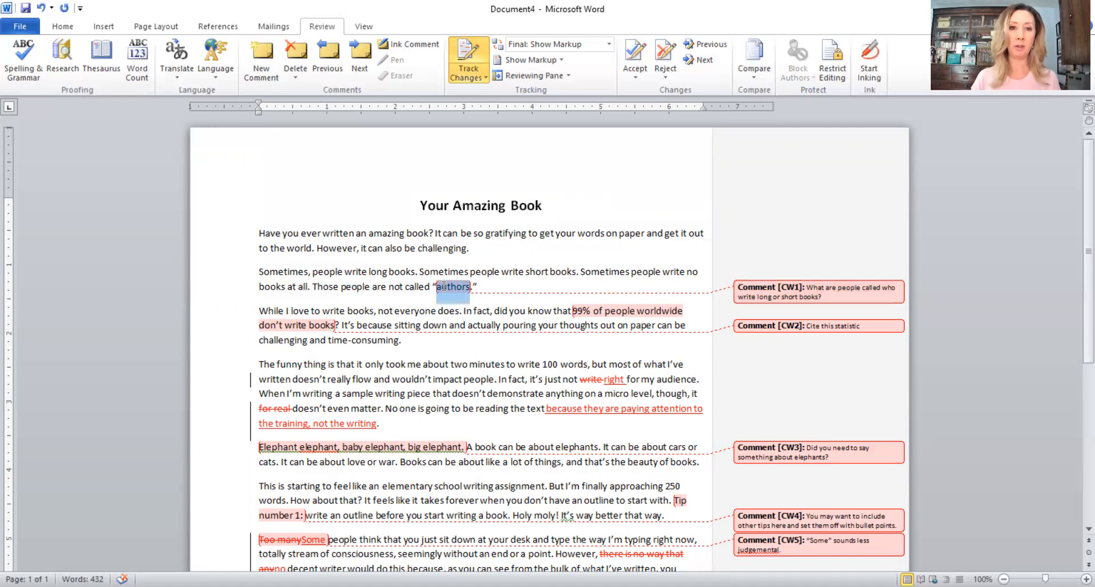
{"action": "left_click", "coordinate": [259, 73]}
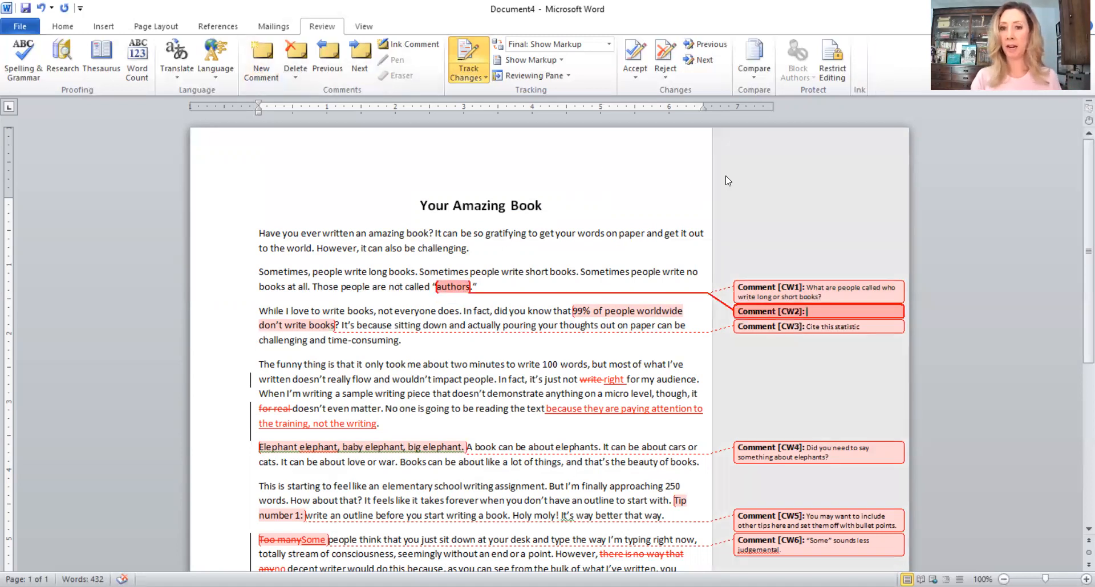
{"action": "type", "text": "Those people are called super"}
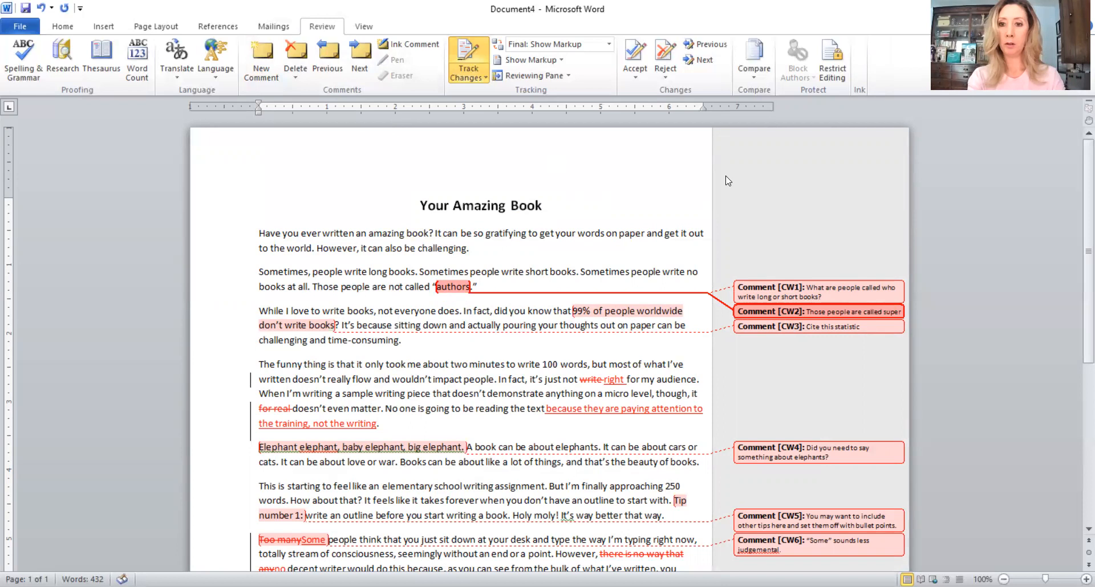
{"action": "type", "text": "heroes."}
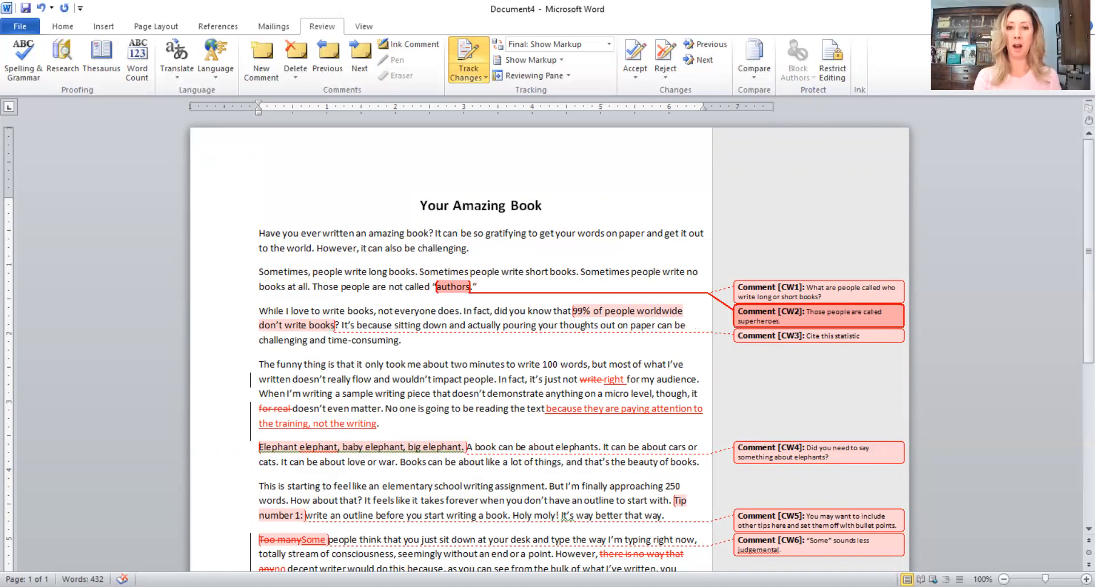
Step: Add a second line to the new comment: "Could you help me put that in here somewhere."
{"action": "key", "text": "Return"}
{"action": "type", "text": "C"}
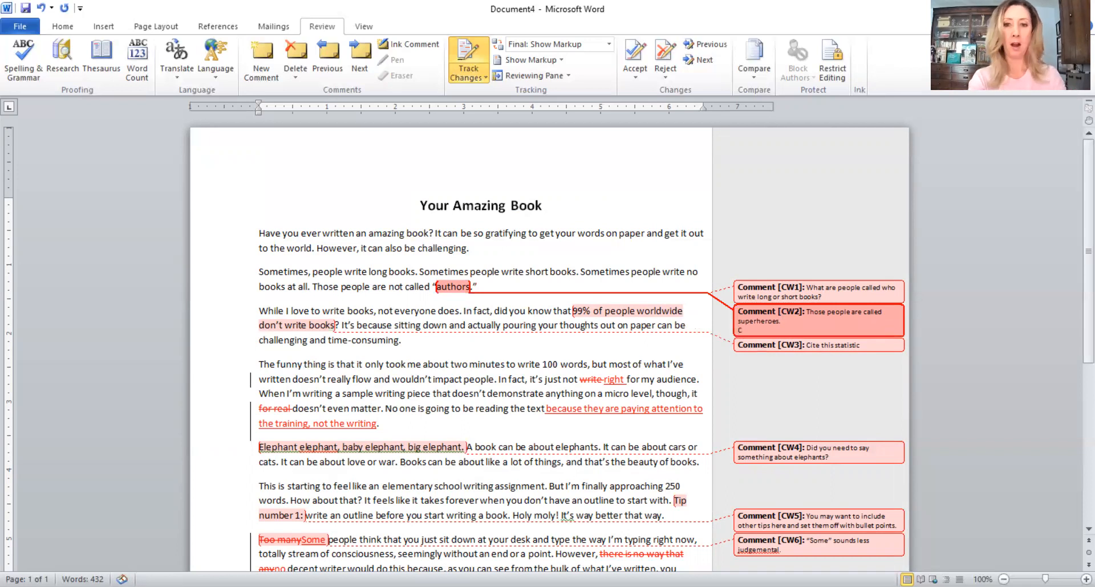
{"action": "type", "text": "ould you help"}
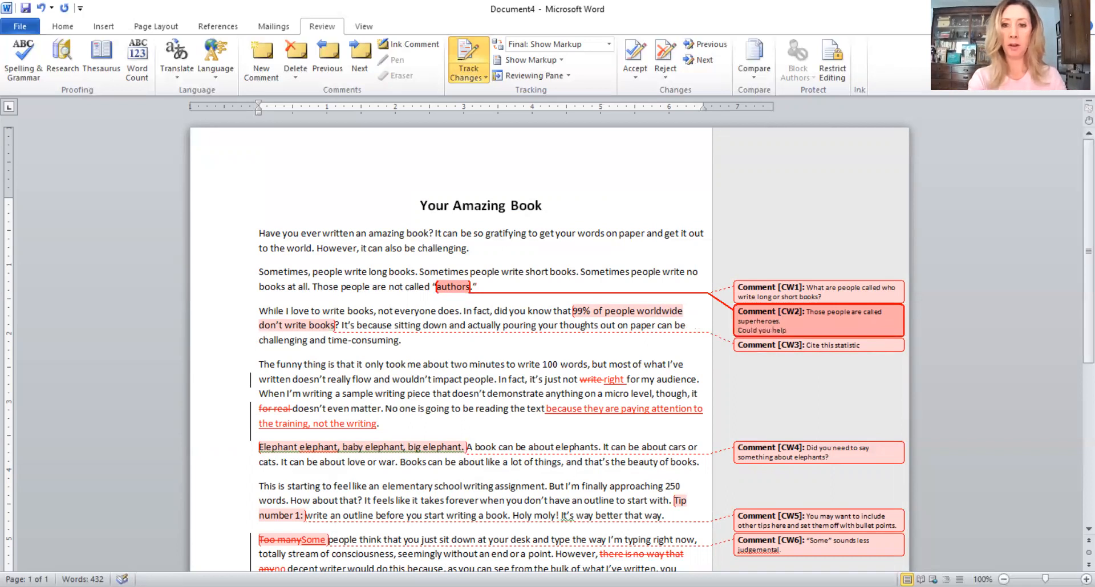
{"action": "type", "text": "th"}
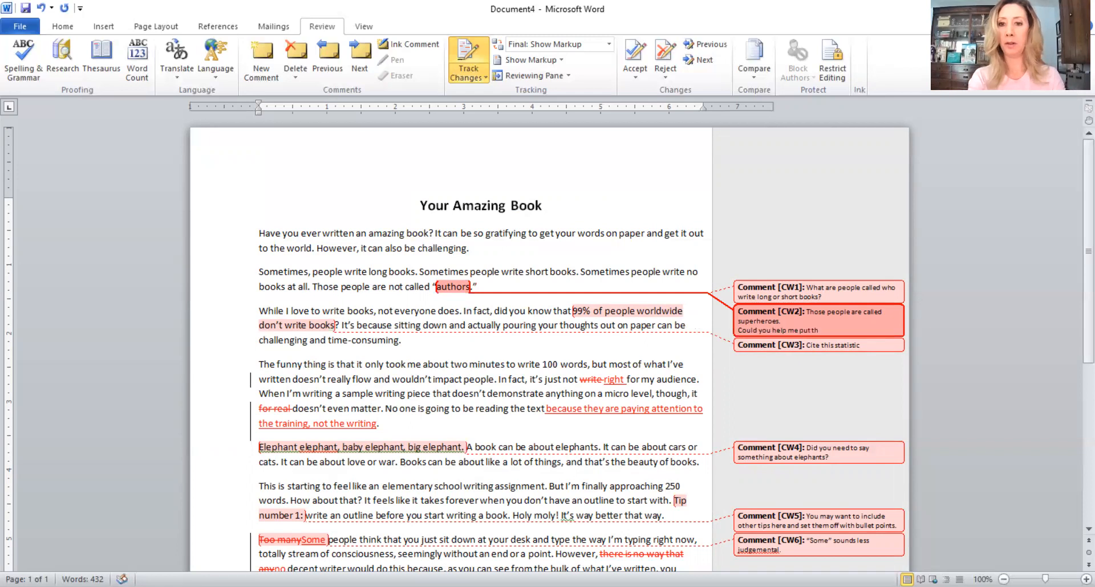
{"action": "type", "text": "at in here"}
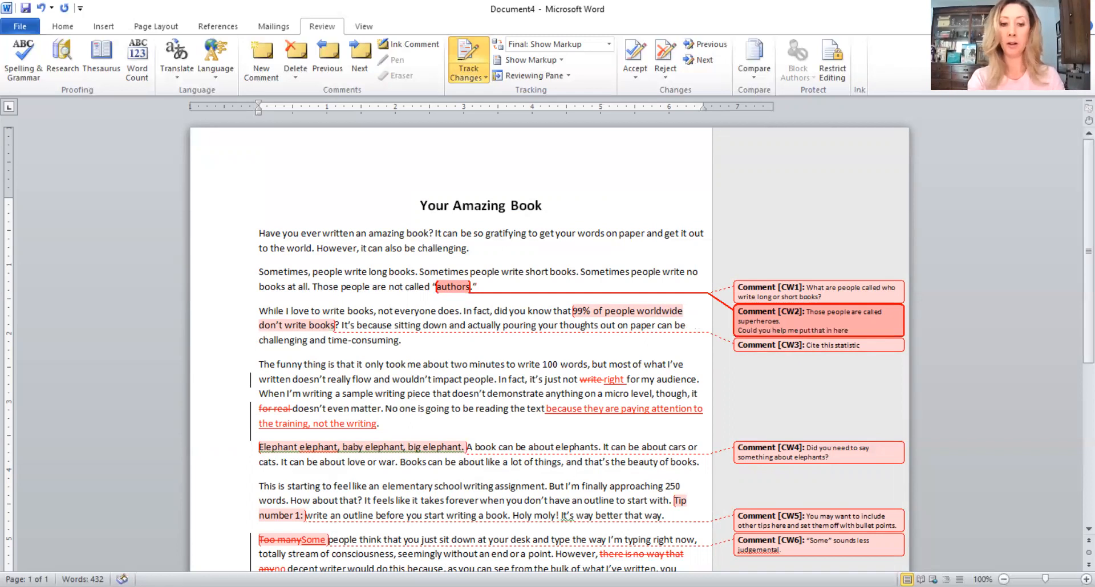
{"action": "type", "text": " somewhere."}
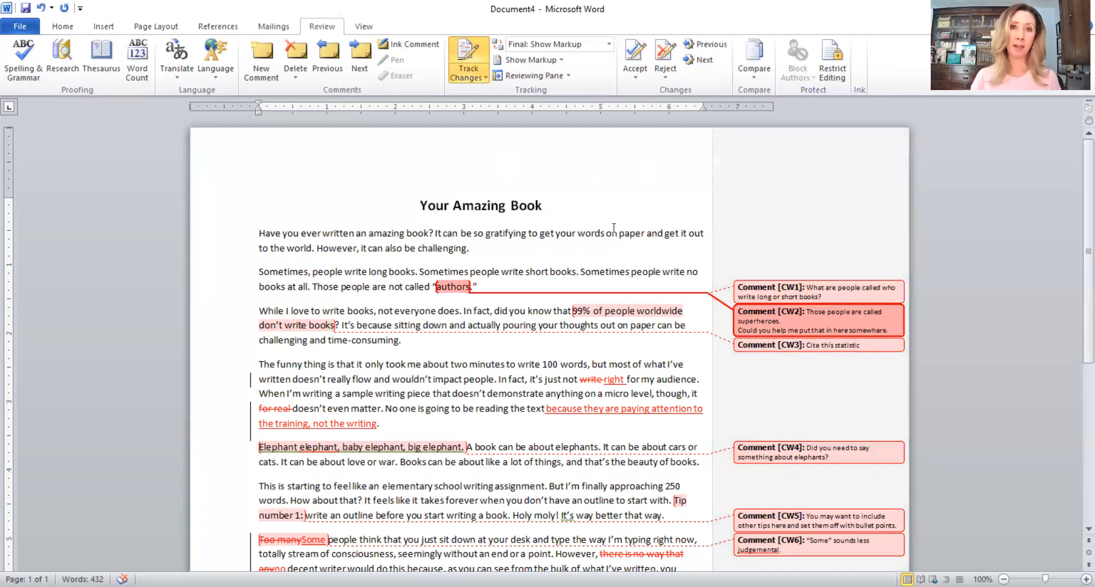
{"action": "left_click", "coordinate": [824, 285]}
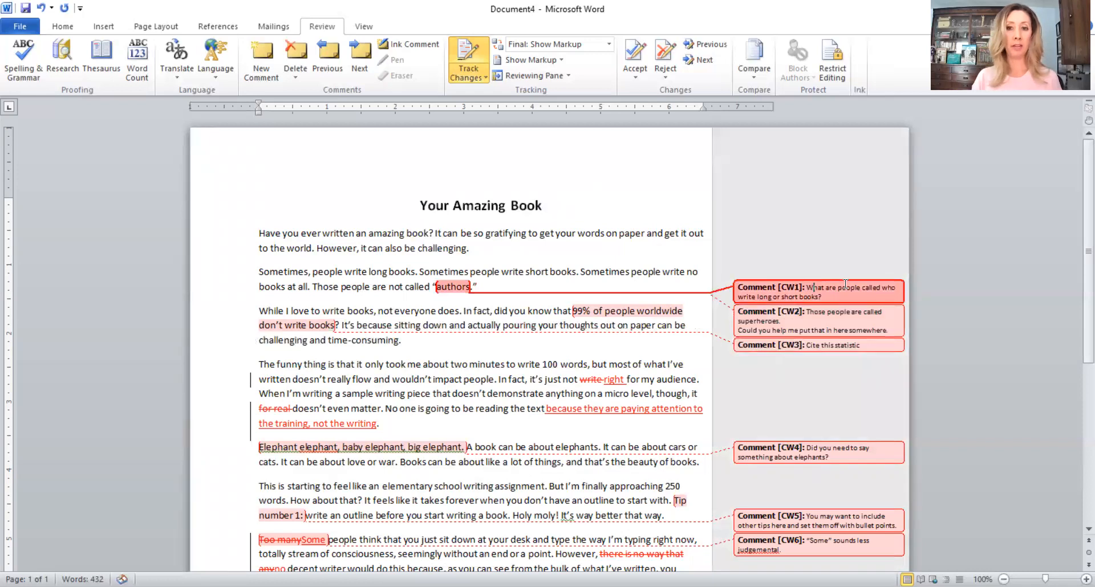
{"action": "left_click", "coordinate": [766, 324]}
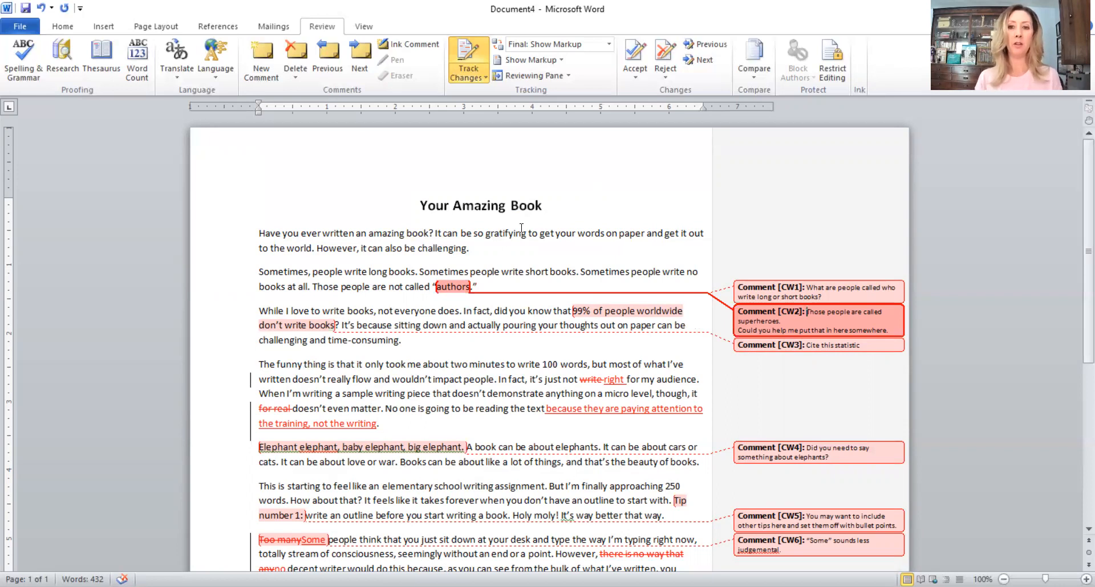
{"action": "left_click", "coordinate": [843, 293]}
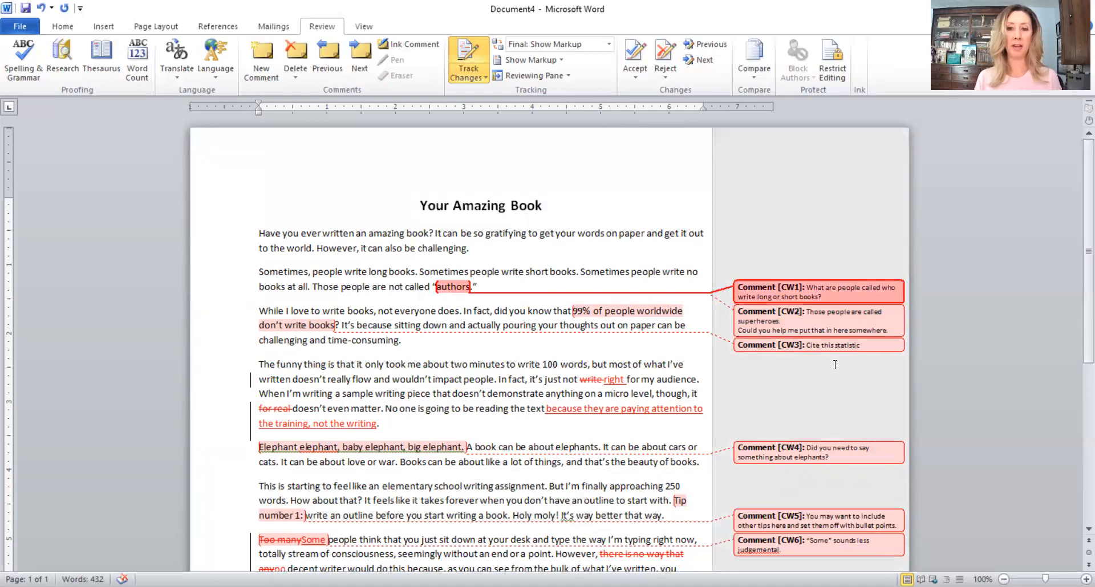
{"action": "left_click", "coordinate": [848, 331]}
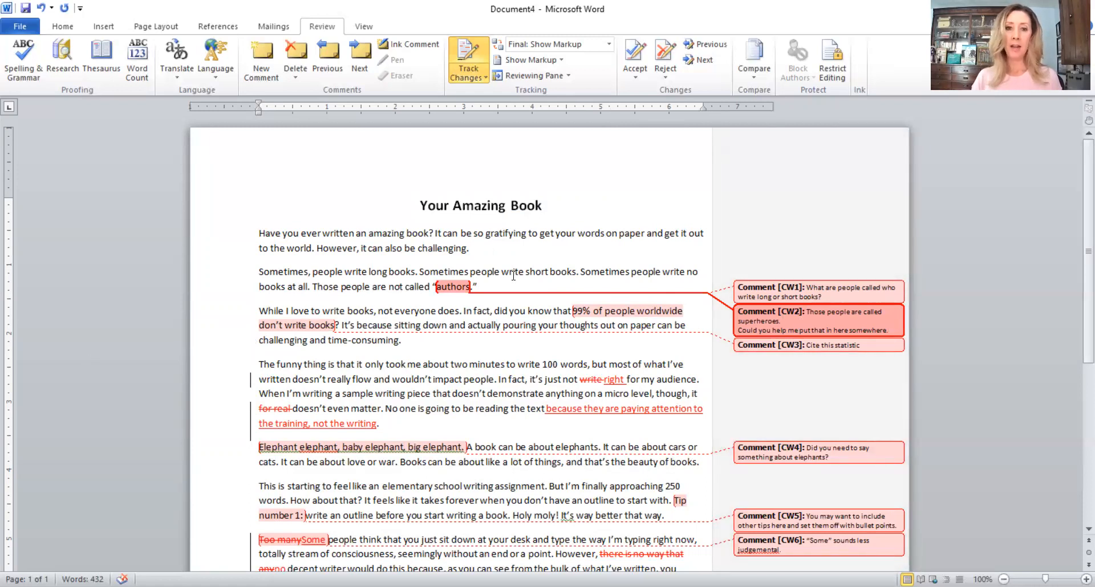
Step: Insert a parenthetical citation with the source author's surname and the year 1999 after "don't write books?"
{"action": "left_click", "coordinate": [596, 312]}
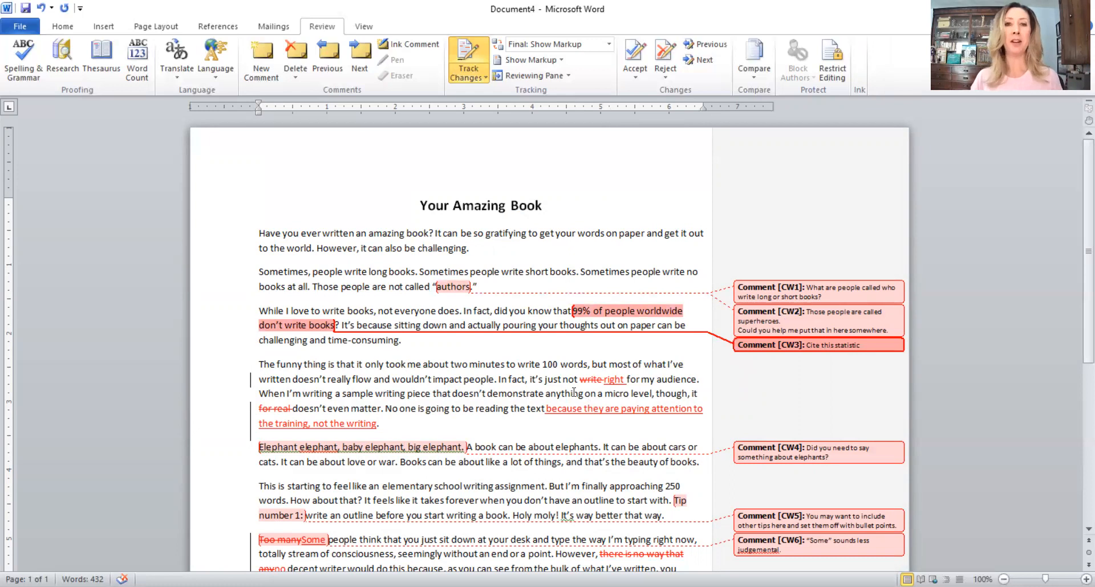
{"action": "left_click", "coordinate": [342, 326]}
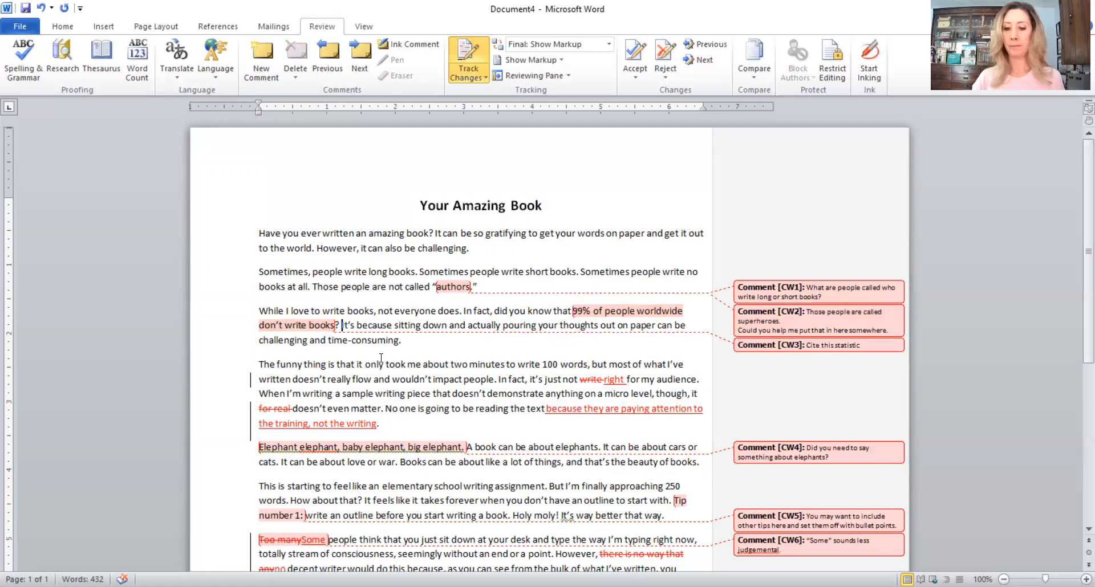
{"action": "type", "text": "("}
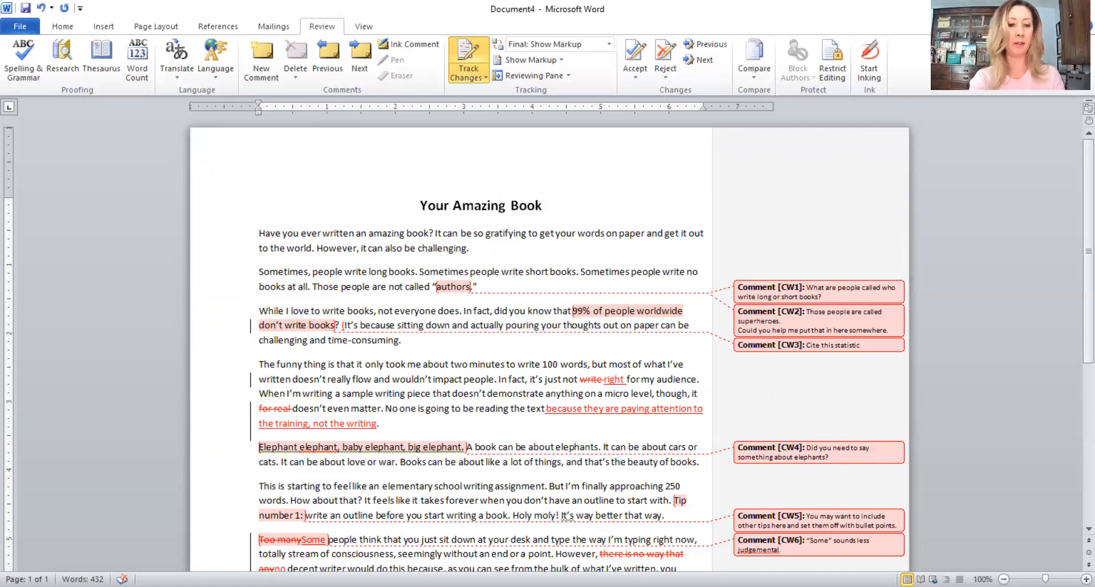
{"action": "type", "text": "Jam"}
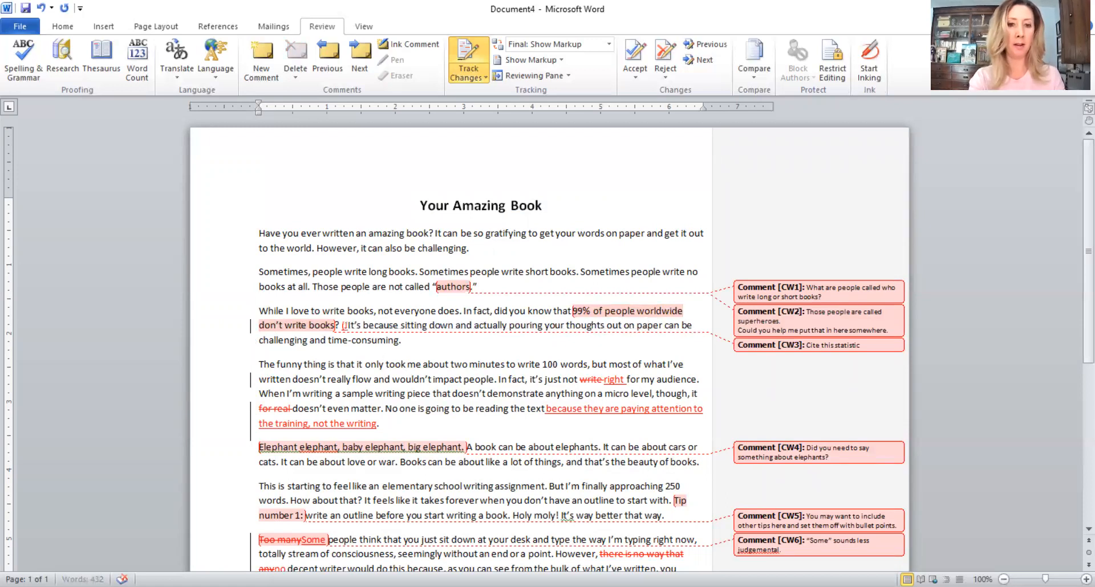
{"action": "type", "text": "ison"}
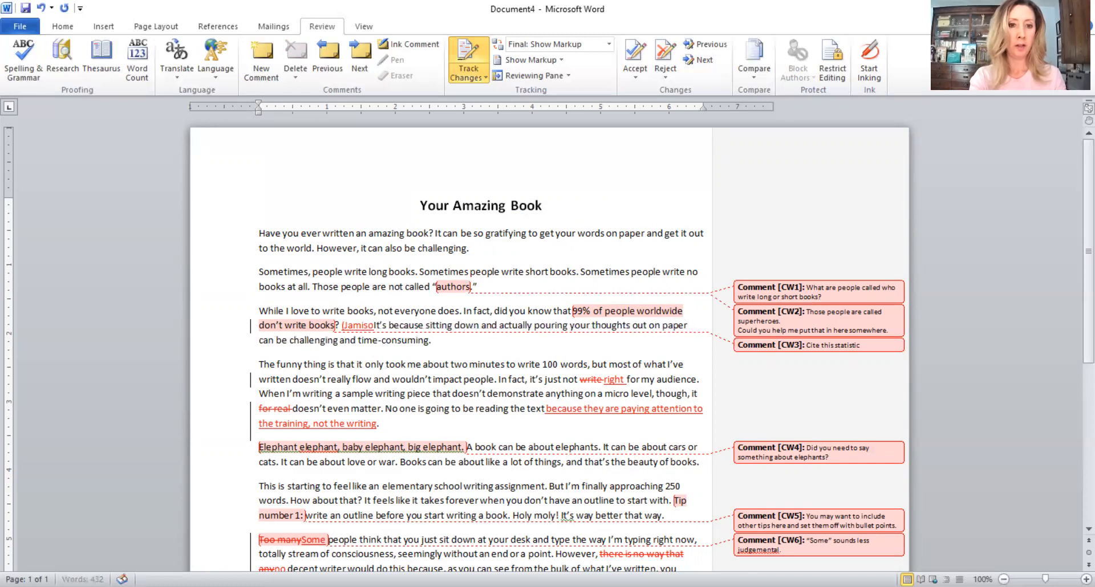
{"action": "type", "text": ", "}
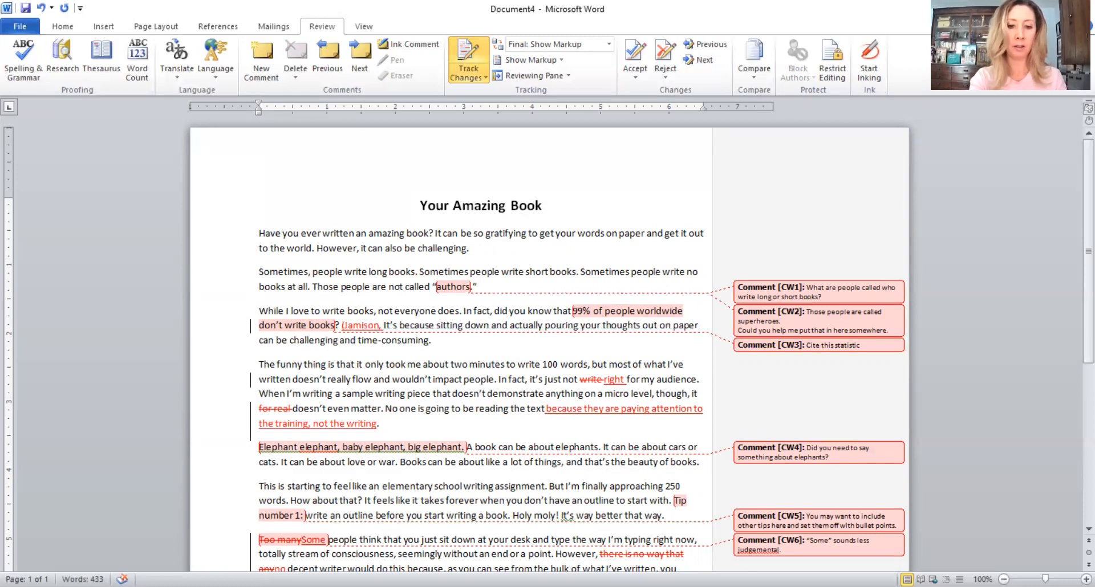
{"action": "type", "text": "1999)"}
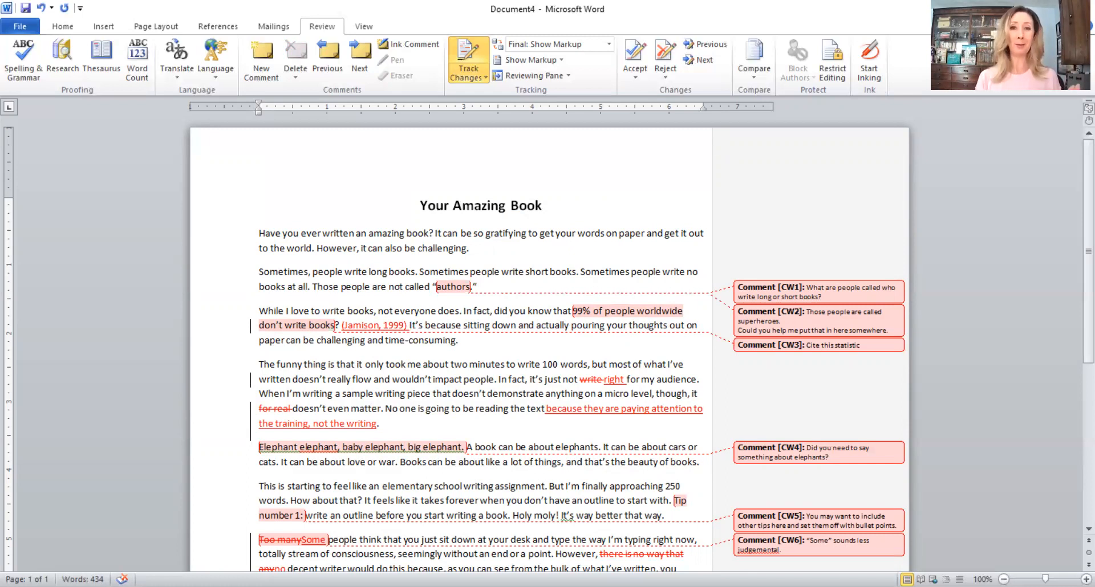
{"action": "left_click", "coordinate": [354, 325]}
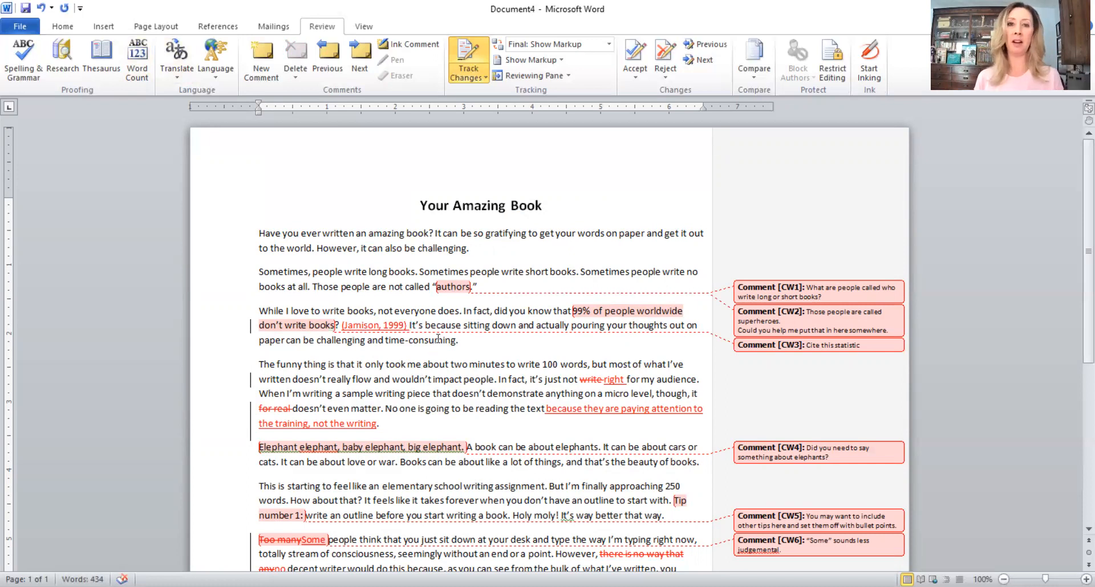
{"action": "left_click_drag", "start_coordinate": [342, 325], "coordinate": [410, 329]}
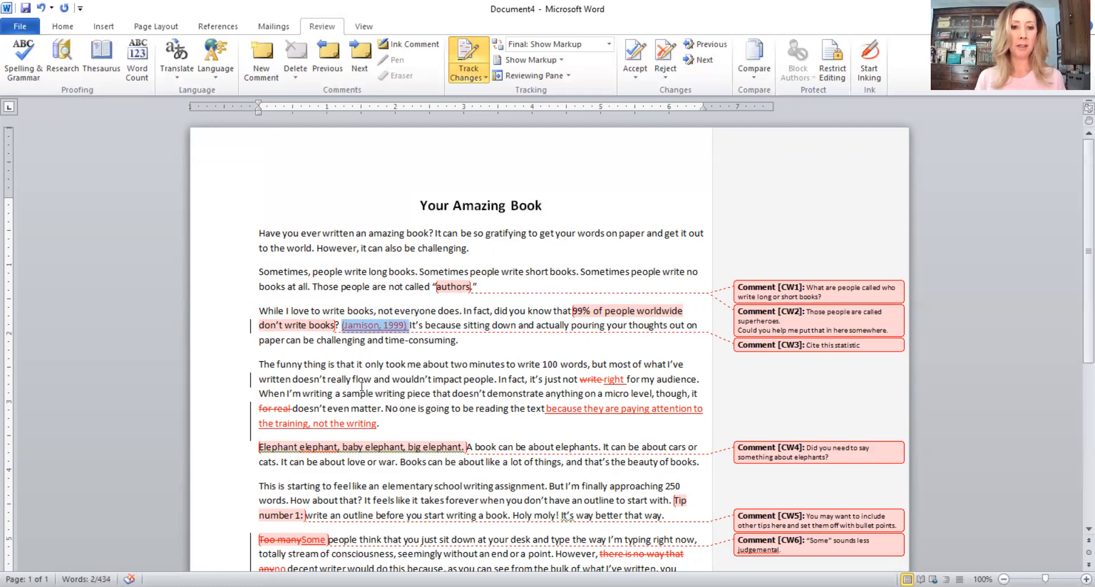
{"action": "key", "text": "Right"}
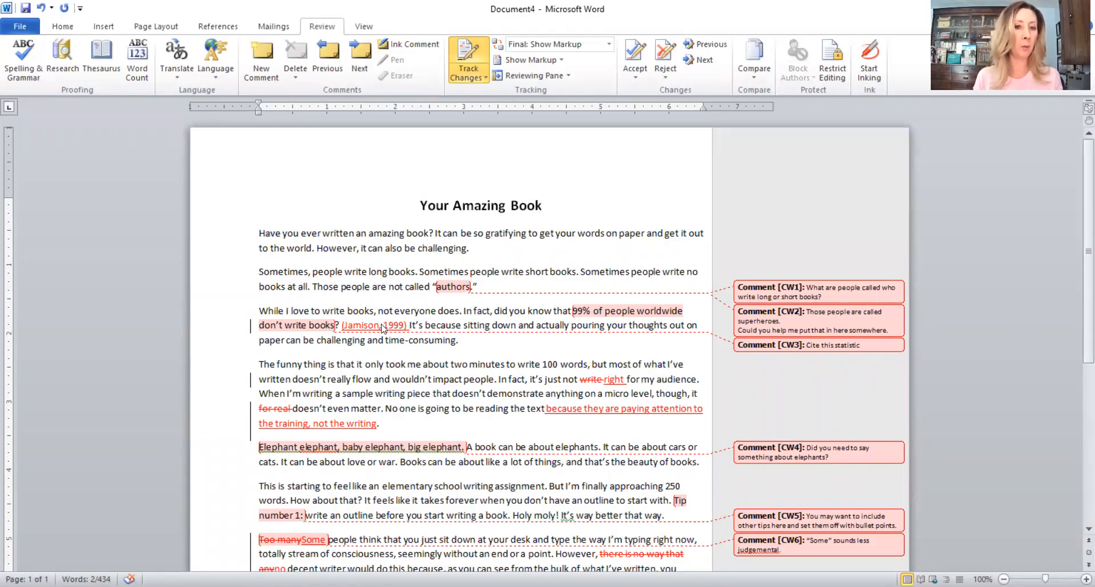
Step: Delete the "Cite this statistic" comment attached to the 99% claim in the third paragraph
{"action": "left_click_drag", "start_coordinate": [353, 329], "coordinate": [408, 326]}
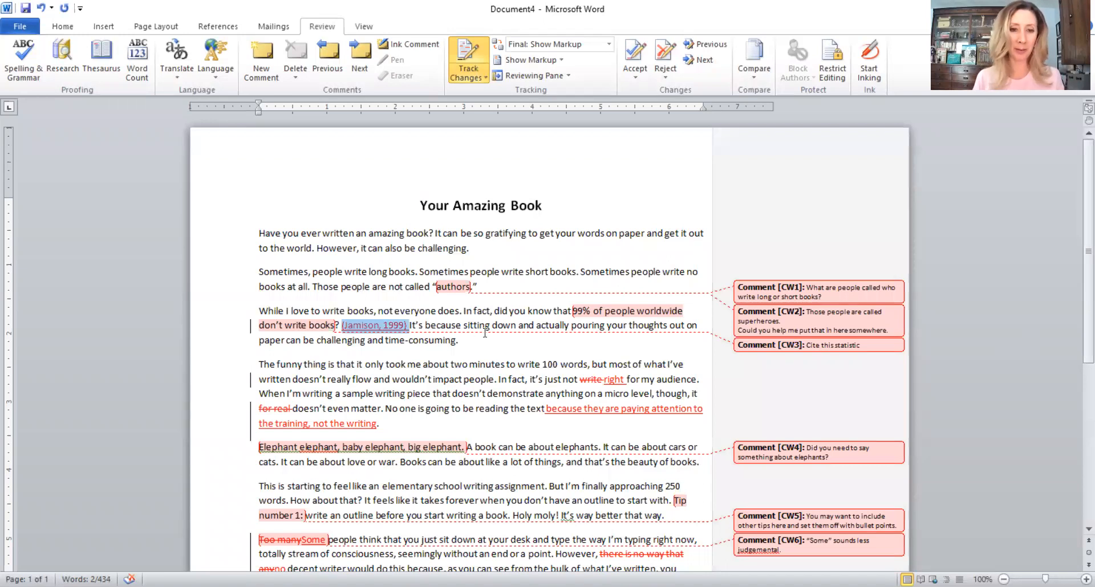
{"action": "left_click", "coordinate": [502, 329]}
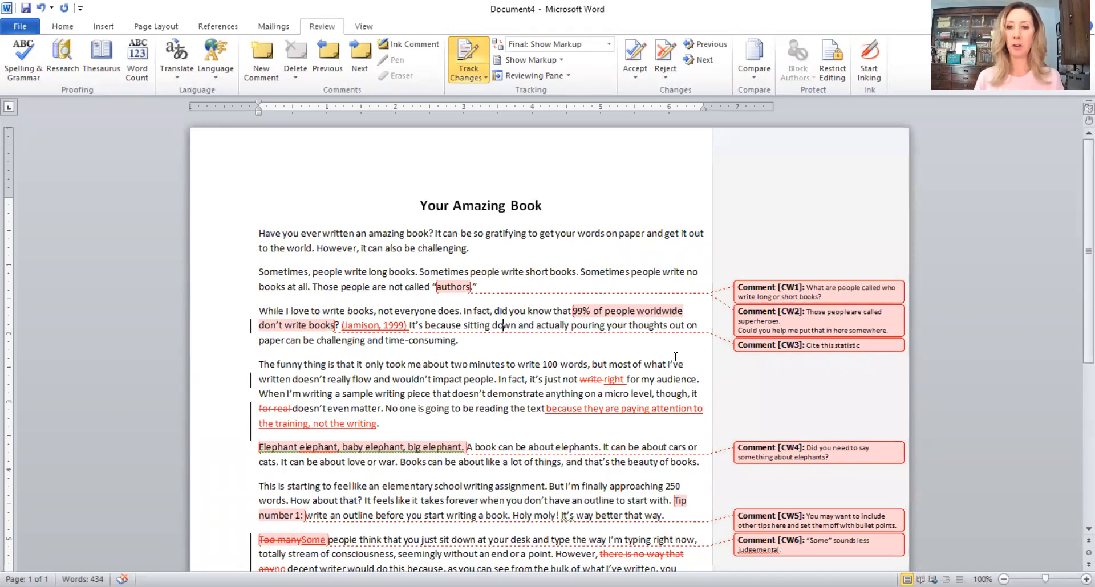
{"action": "left_click", "coordinate": [847, 345]}
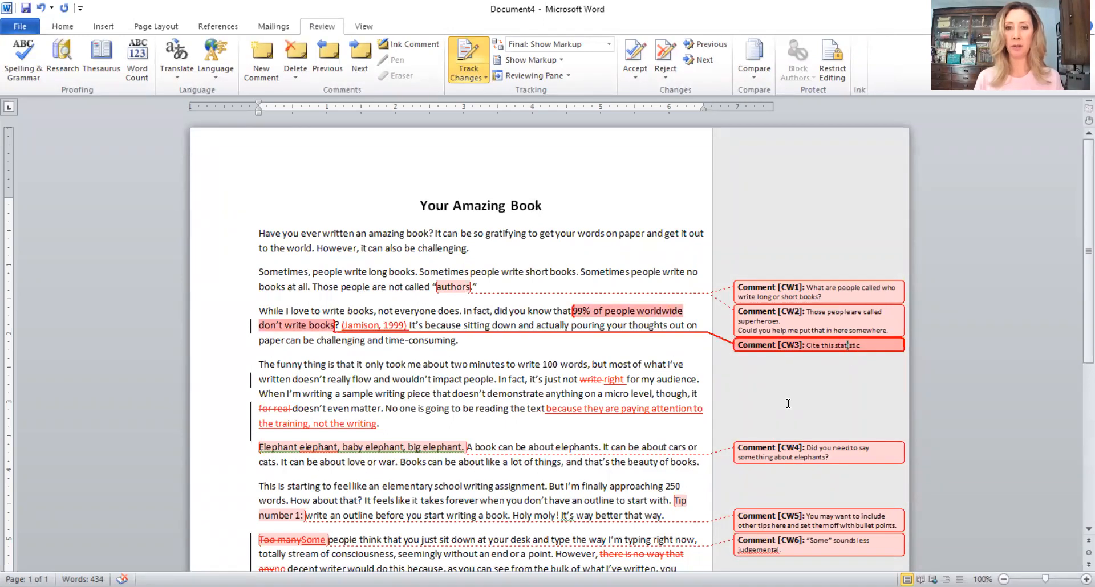
{"action": "right_click", "coordinate": [853, 344]}
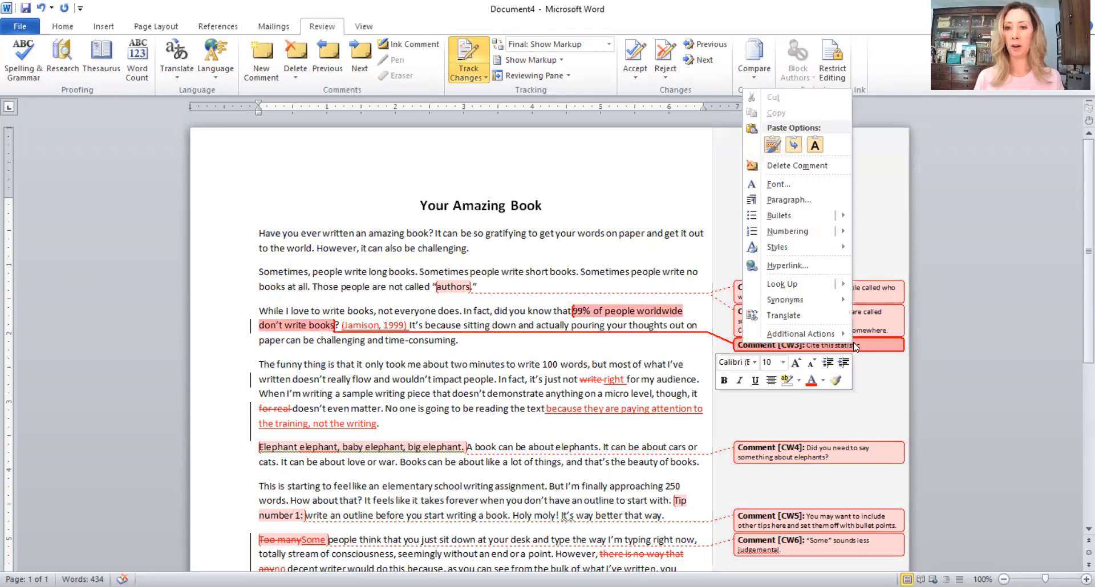
{"action": "left_click", "coordinate": [796, 166]}
{"action": "left_click", "coordinate": [461, 344]}
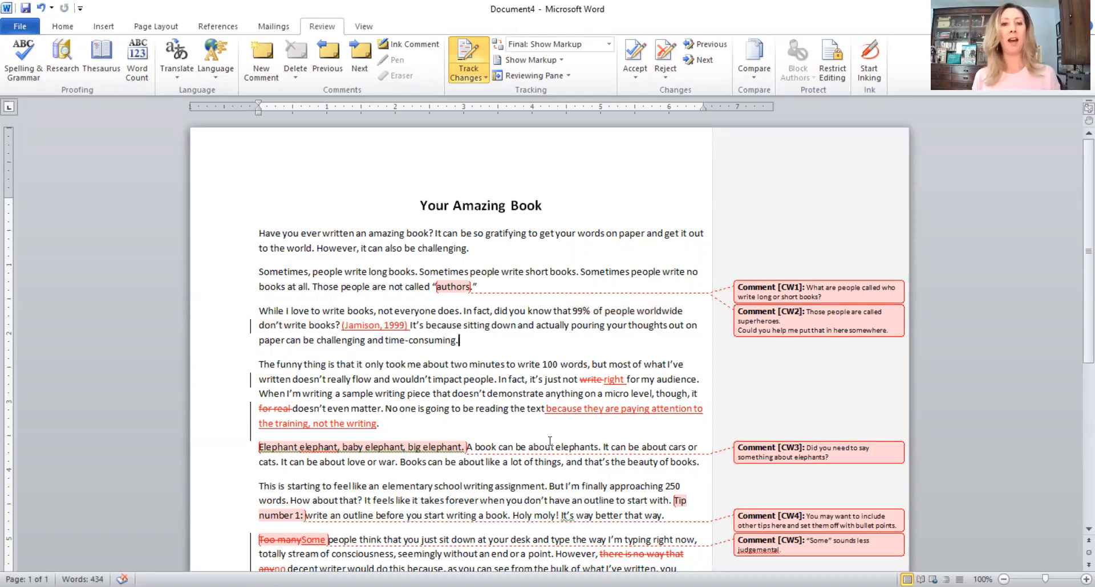
Step: Accept the tracked changes in the fourth paragraph from "not right for my audience" through "not the writing."
{"action": "scroll", "coordinate": [440, 398], "scroll_direction": "down", "scroll_amount": 2}
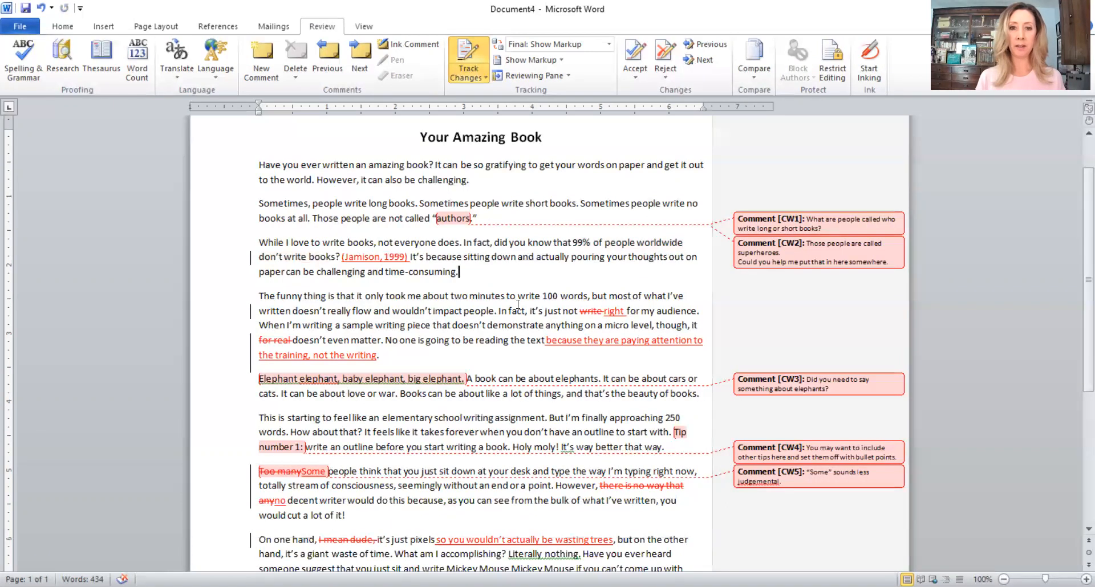
{"action": "left_click_drag", "start_coordinate": [572, 312], "coordinate": [682, 363]}
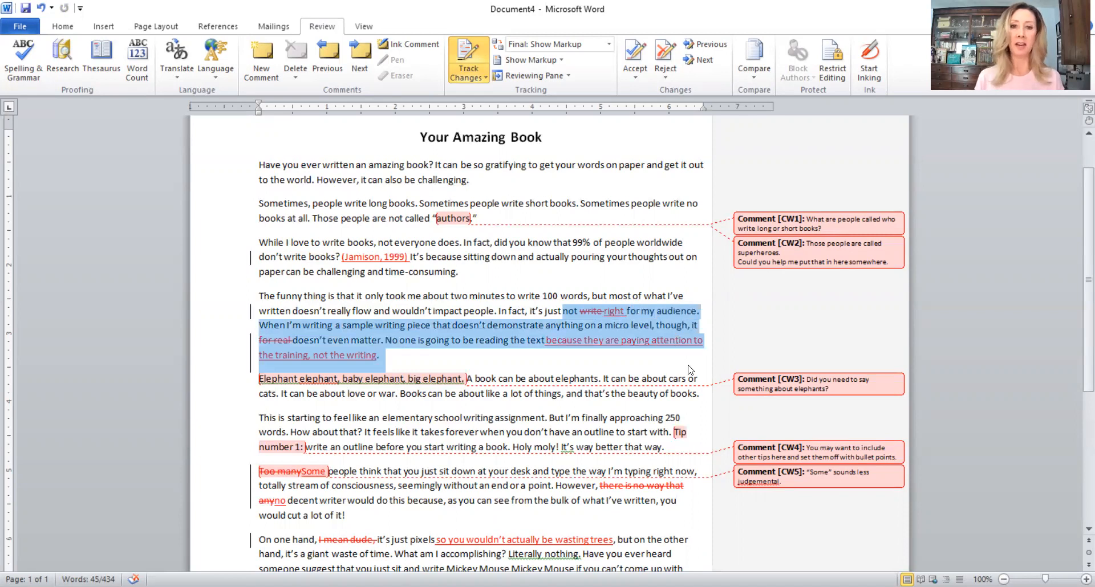
{"action": "left_click", "coordinate": [640, 50]}
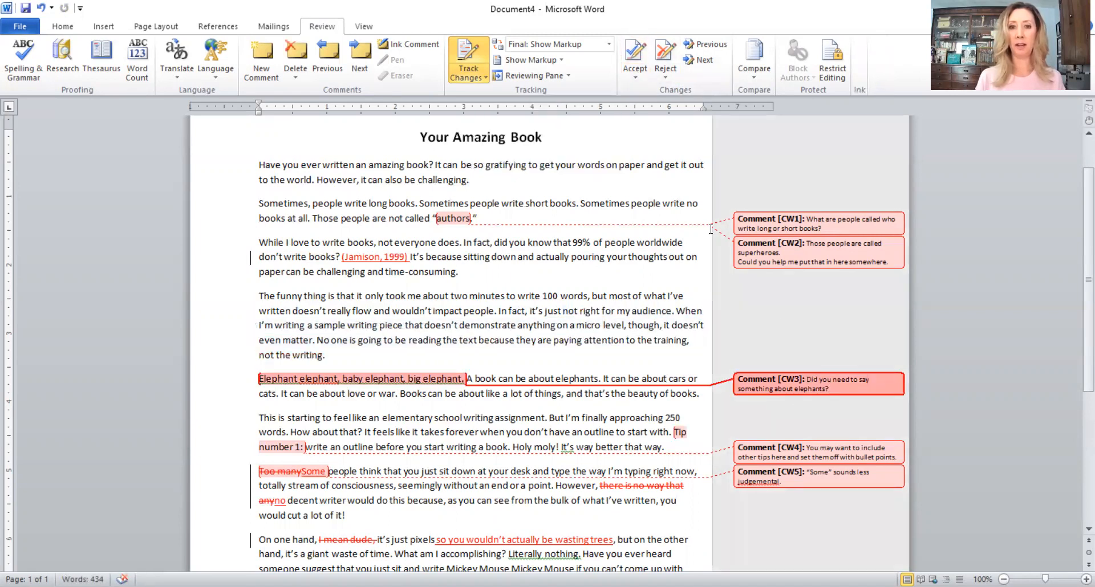
{"action": "left_click", "coordinate": [636, 73]}
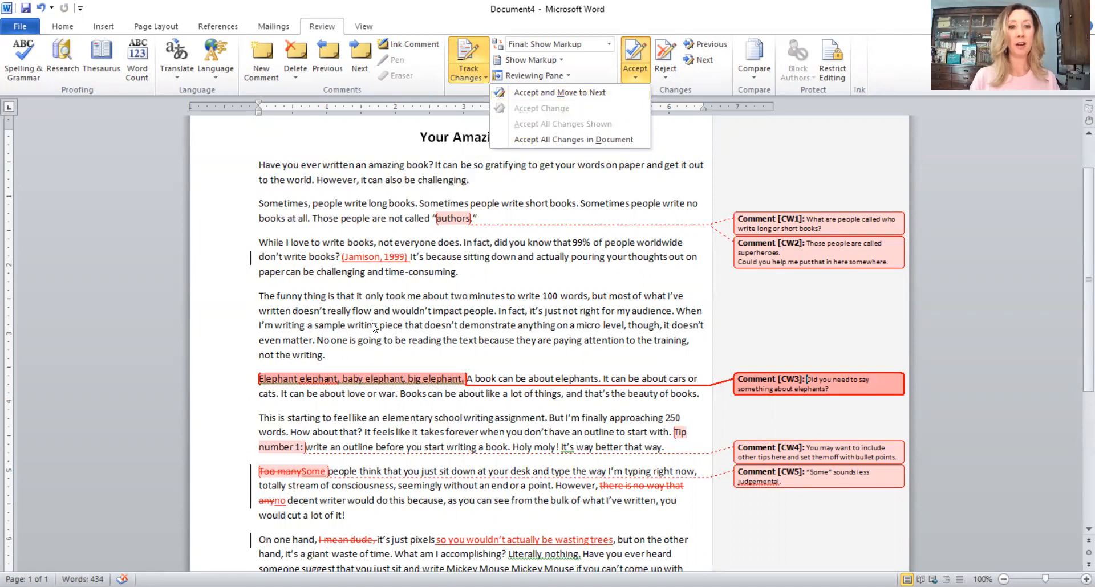
{"action": "left_click", "coordinate": [344, 493]}
Step: Accept the tracked insertion of "Some" at the start of the paragraph about typing at a desk
{"action": "scroll", "coordinate": [345, 494], "scroll_direction": "down", "scroll_amount": 4}
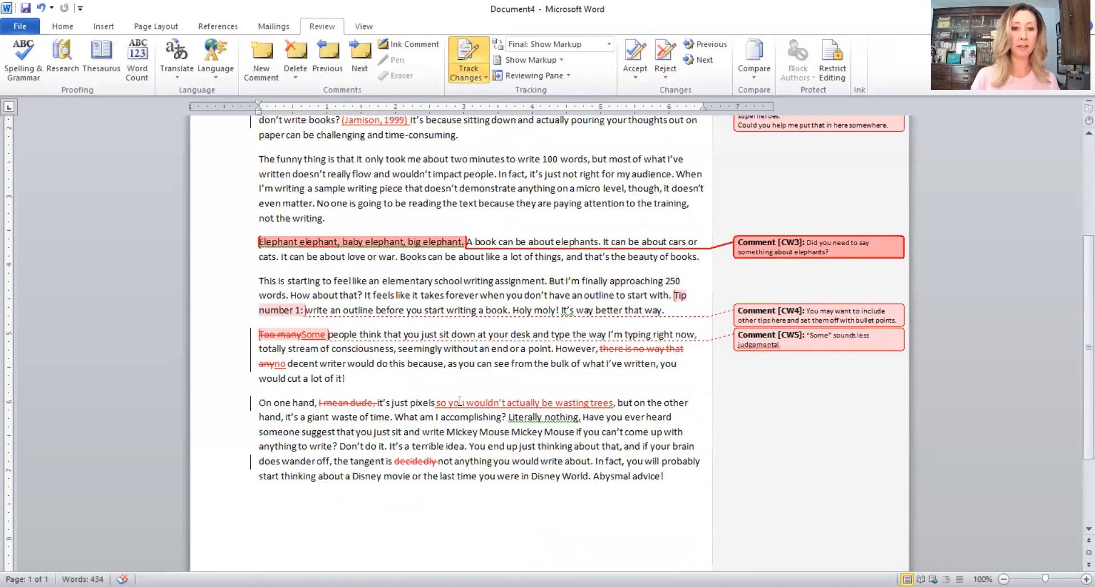
{"action": "left_click", "coordinate": [312, 336]}
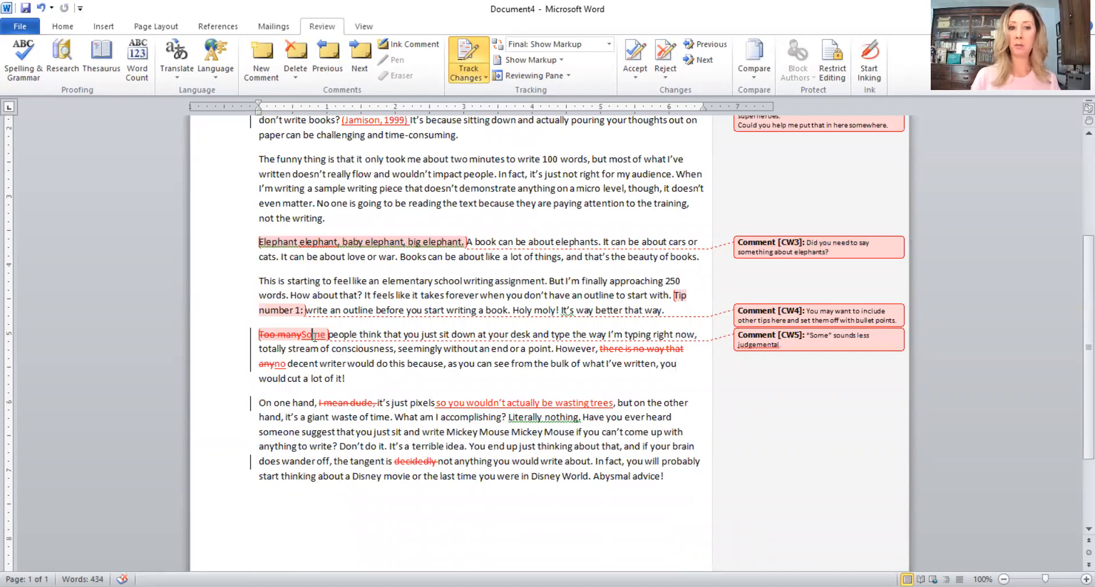
{"action": "left_click", "coordinate": [635, 75]}
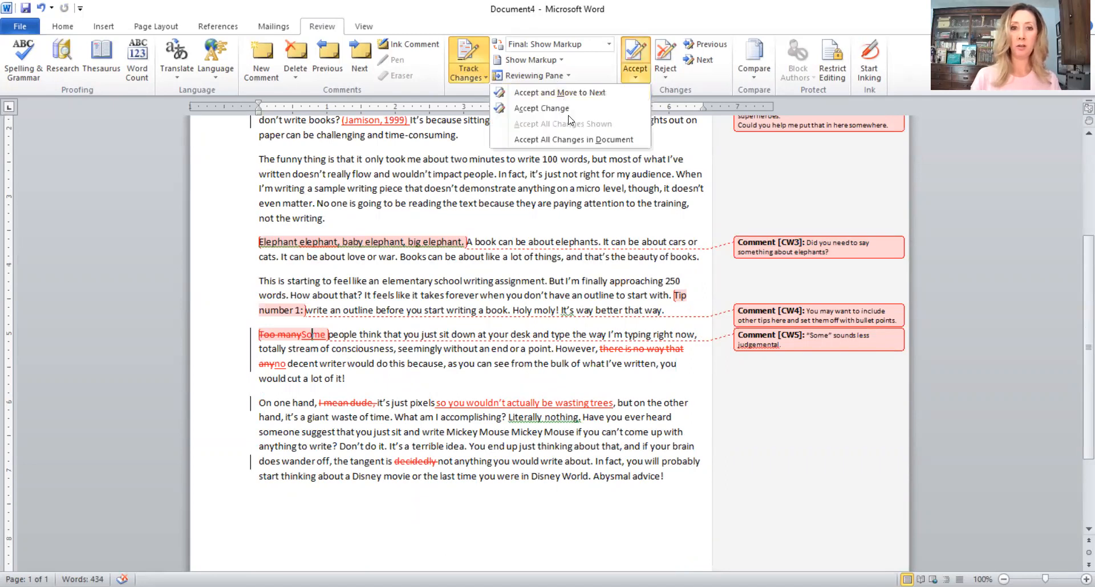
{"action": "left_click", "coordinate": [564, 96]}
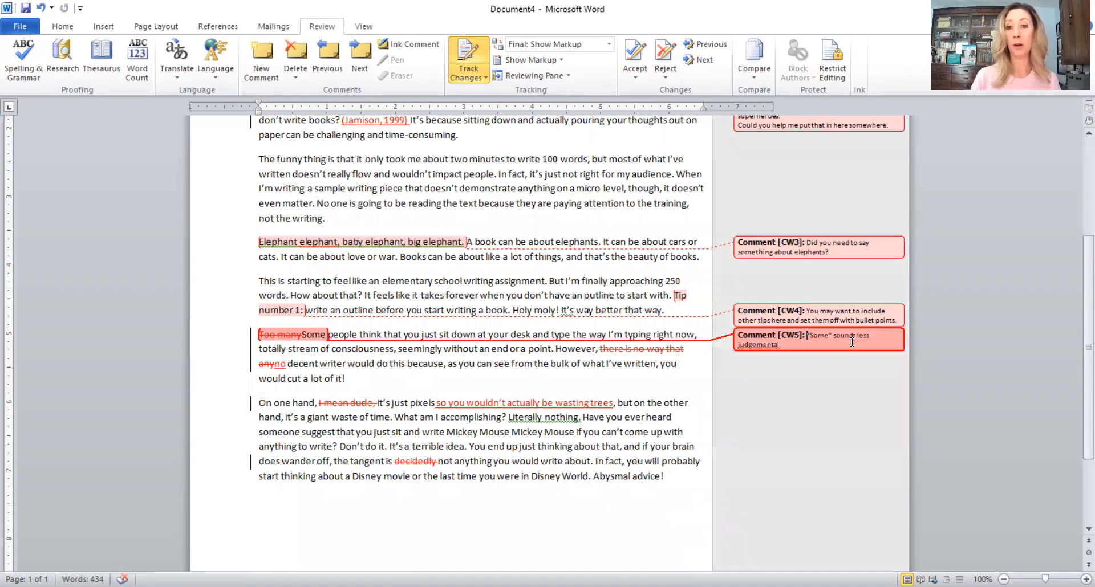
{"action": "left_click", "coordinate": [369, 335]}
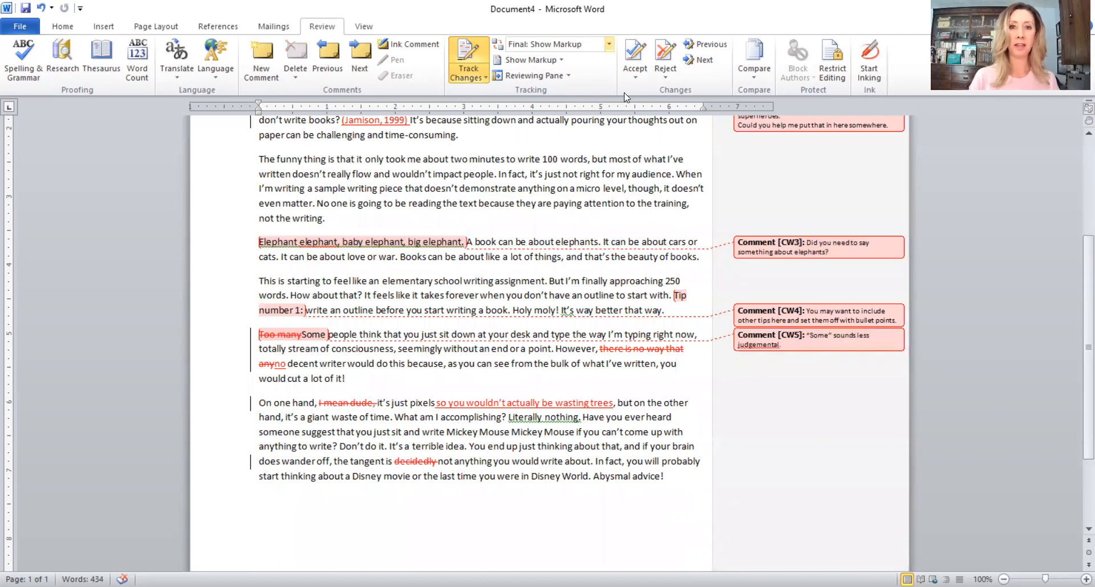
{"action": "left_click", "coordinate": [634, 73]}
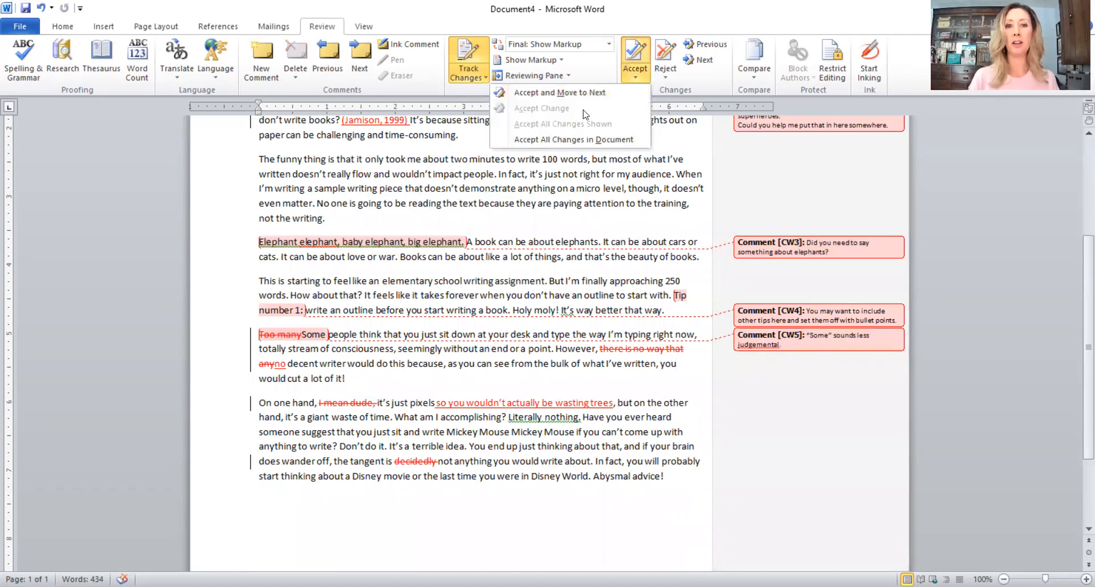
{"action": "left_click", "coordinate": [518, 260]}
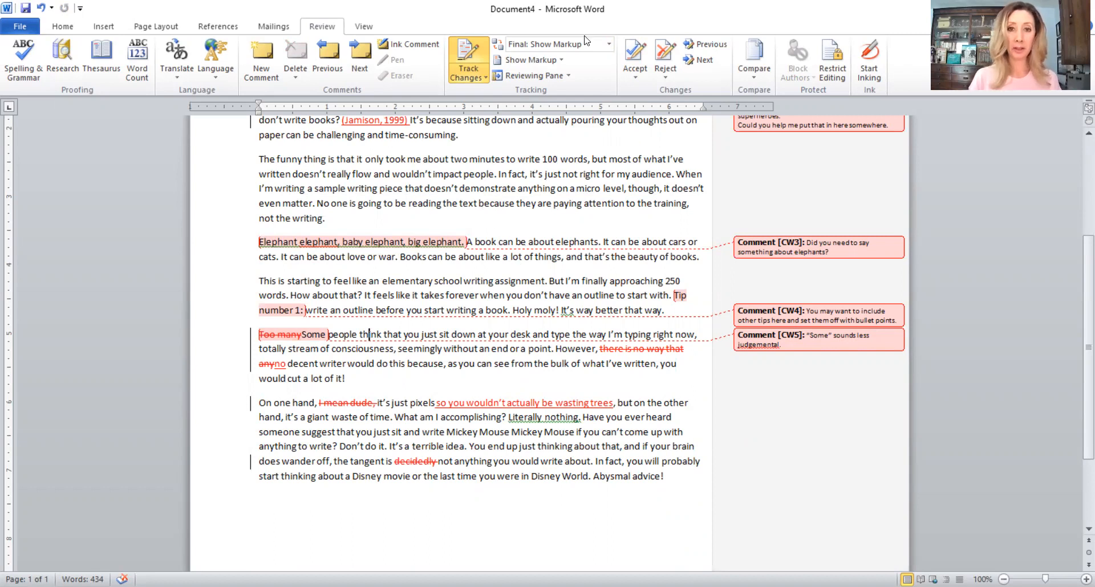
{"action": "left_click", "coordinate": [636, 82]}
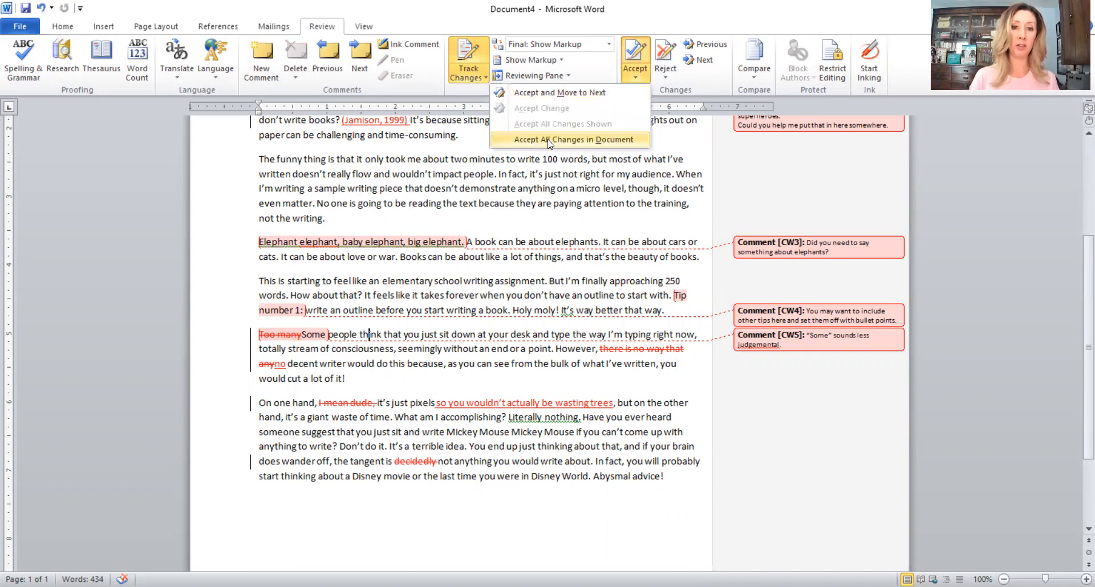
{"action": "left_click", "coordinate": [797, 209]}
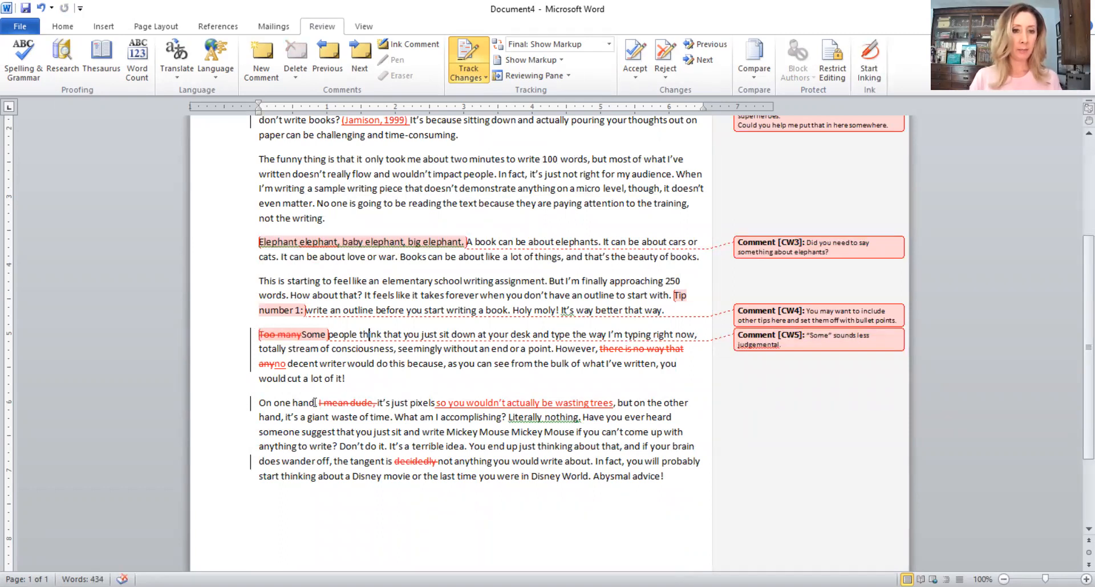
Step: Reject the deletion of "I mean dude," and comment on the phrase: "I say "dude" a lot, and it's important to my audience."
{"action": "left_click_drag", "start_coordinate": [319, 402], "coordinate": [377, 405]}
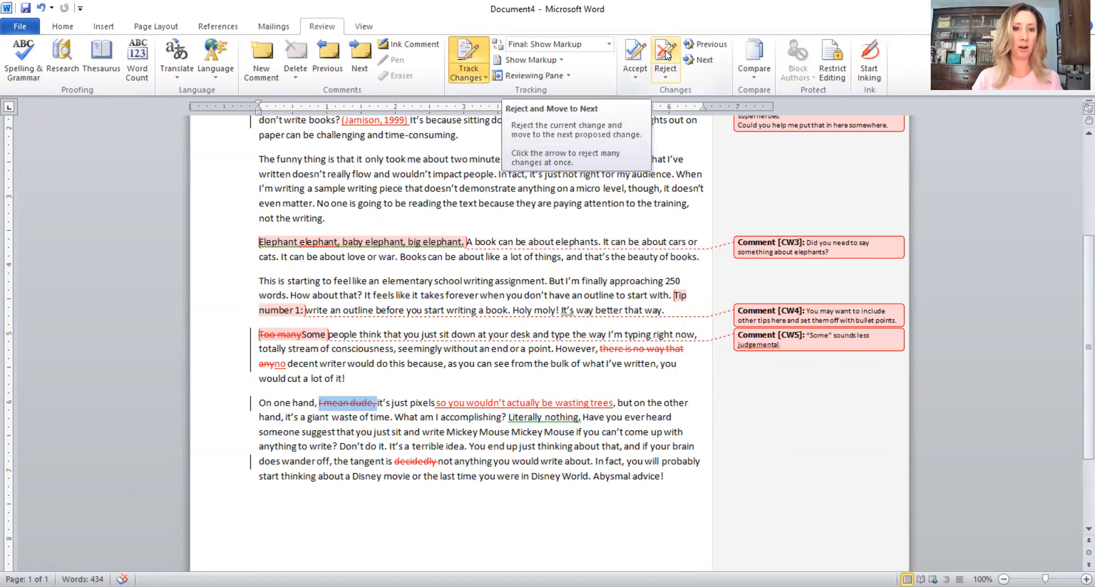
{"action": "left_click", "coordinate": [665, 51]}
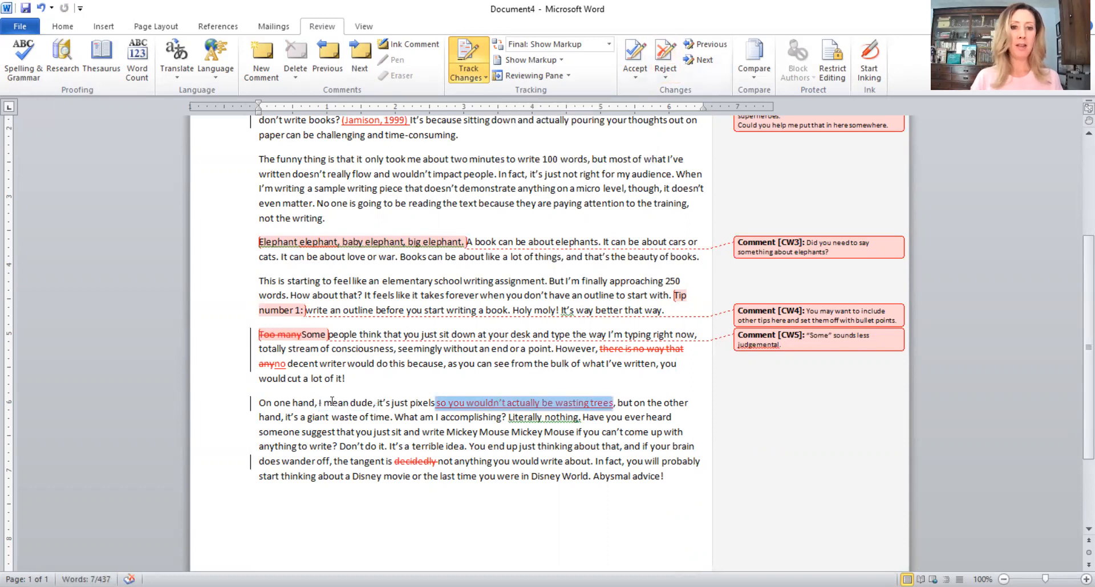
{"action": "left_click_drag", "start_coordinate": [318, 402], "coordinate": [374, 402]}
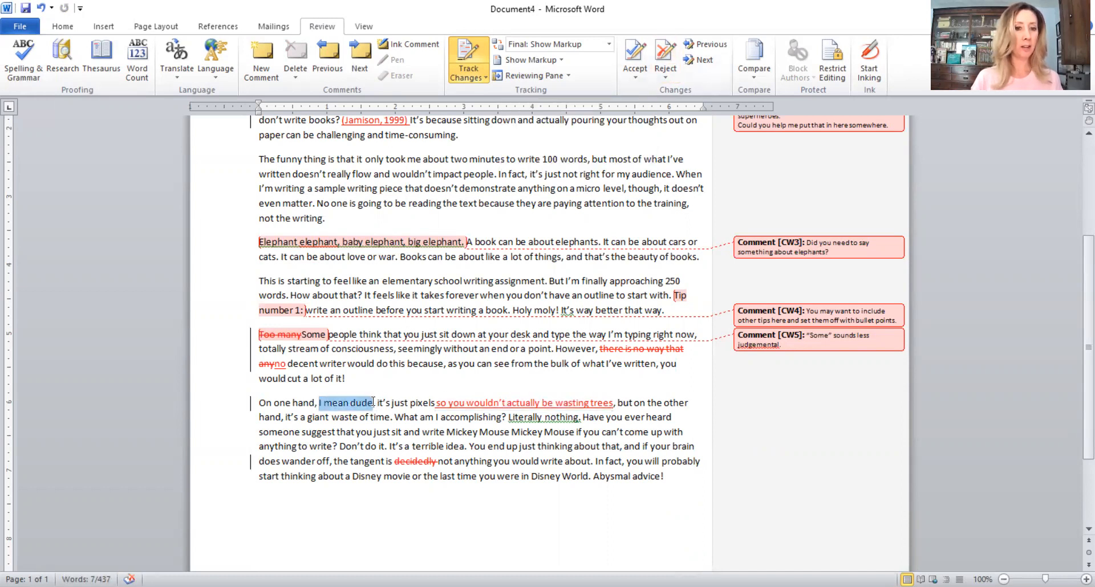
{"action": "left_click", "coordinate": [263, 64]}
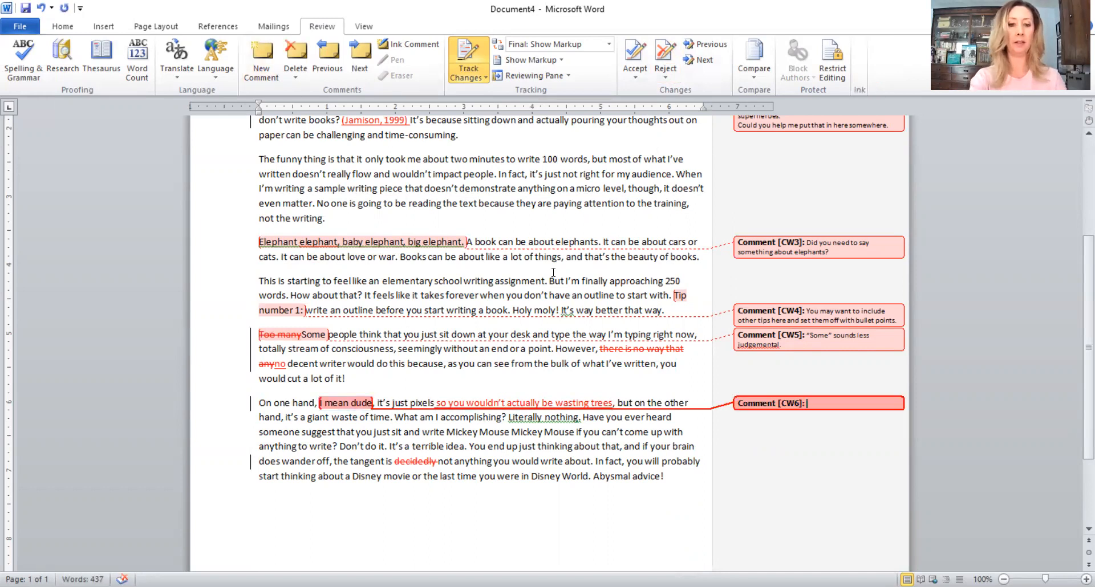
{"action": "type", "text": "I say \"dude\" a lot, and it's im"}
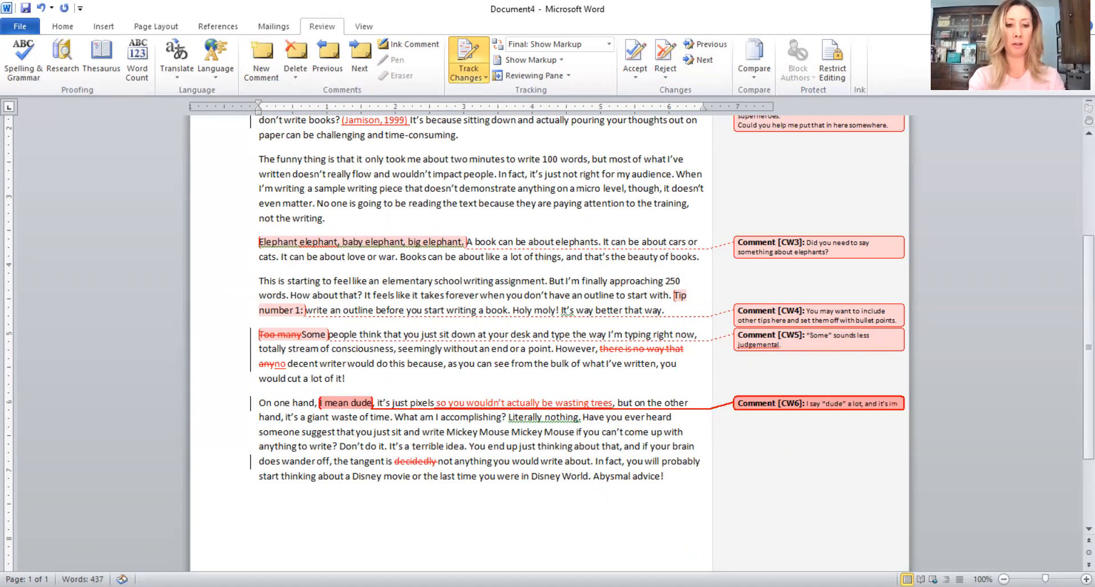
{"action": "type", "text": "portant to my audience."}
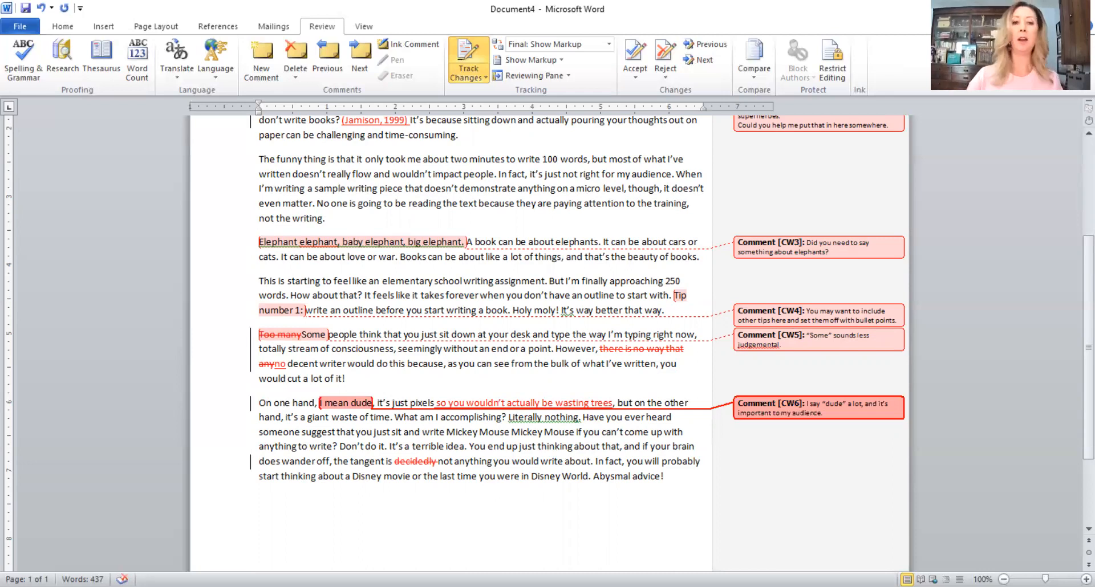
{"action": "left_click", "coordinate": [456, 433]}
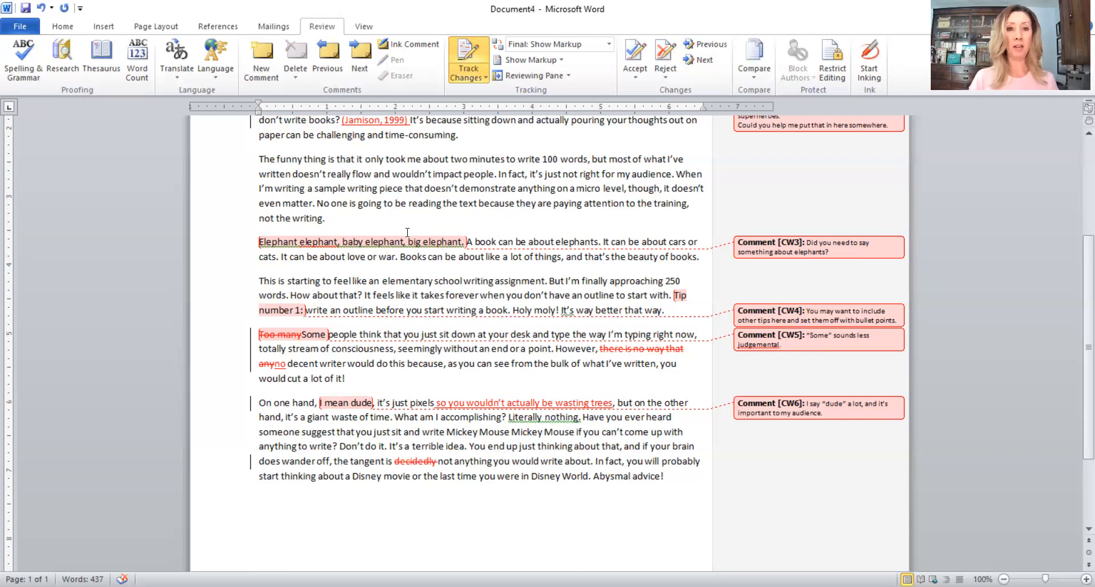
Step: Insert the test text "kjkhgjhgfjgfjgfjg" with tracking on after "not the writing." and undo it
{"action": "left_click", "coordinate": [348, 216]}
{"action": "type", "text": "kjkhgjhgfjgfjgfjg"}
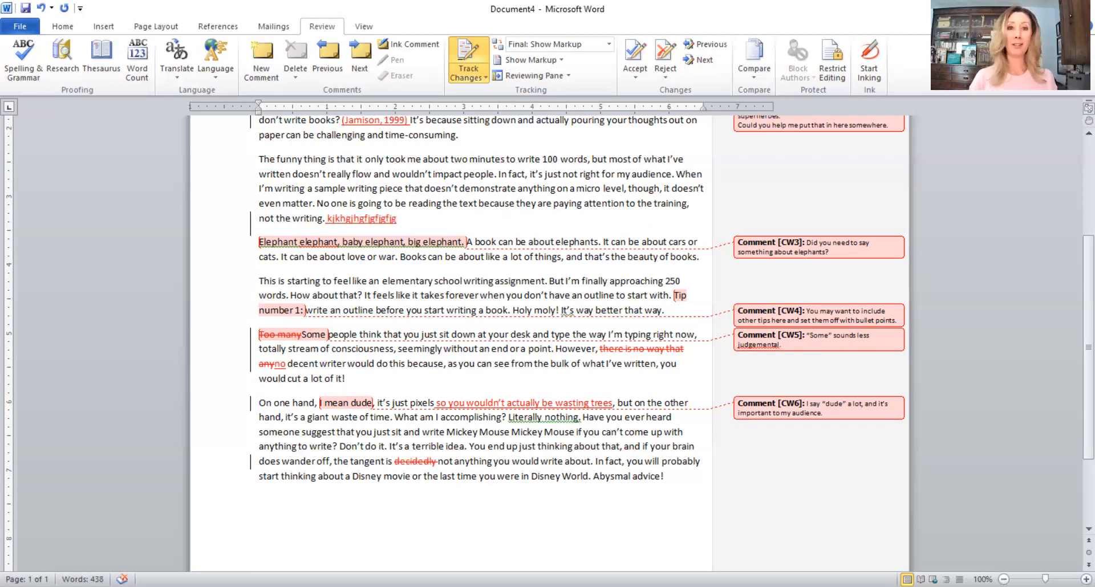
{"action": "left_click", "coordinate": [41, 8]}
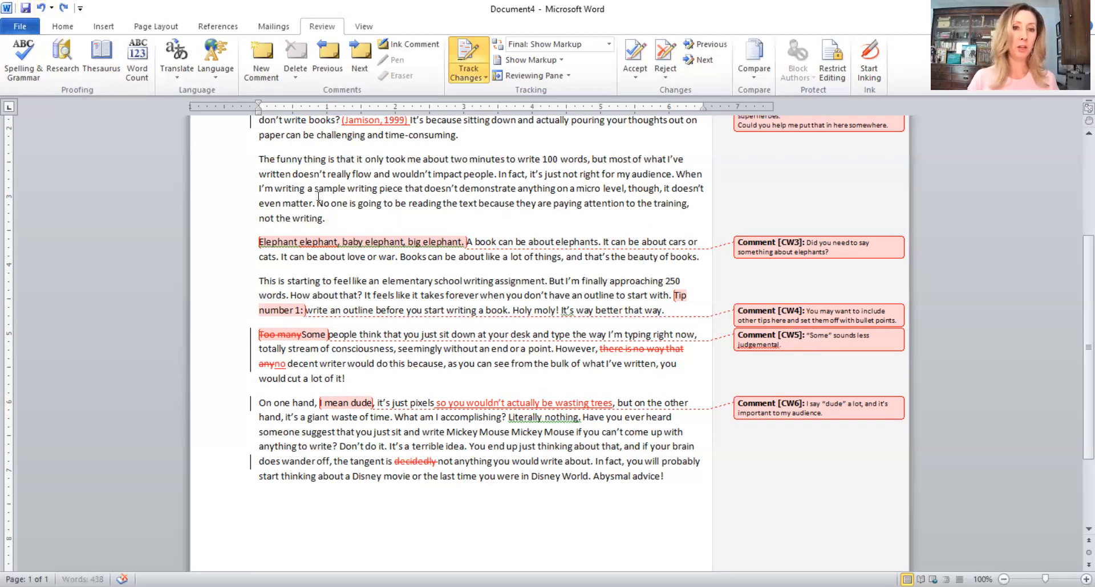
Step: Switch change tracking off and back on, then enter the test text "jhfjhf" after "not the writing." and erase it
{"action": "left_click", "coordinate": [472, 53]}
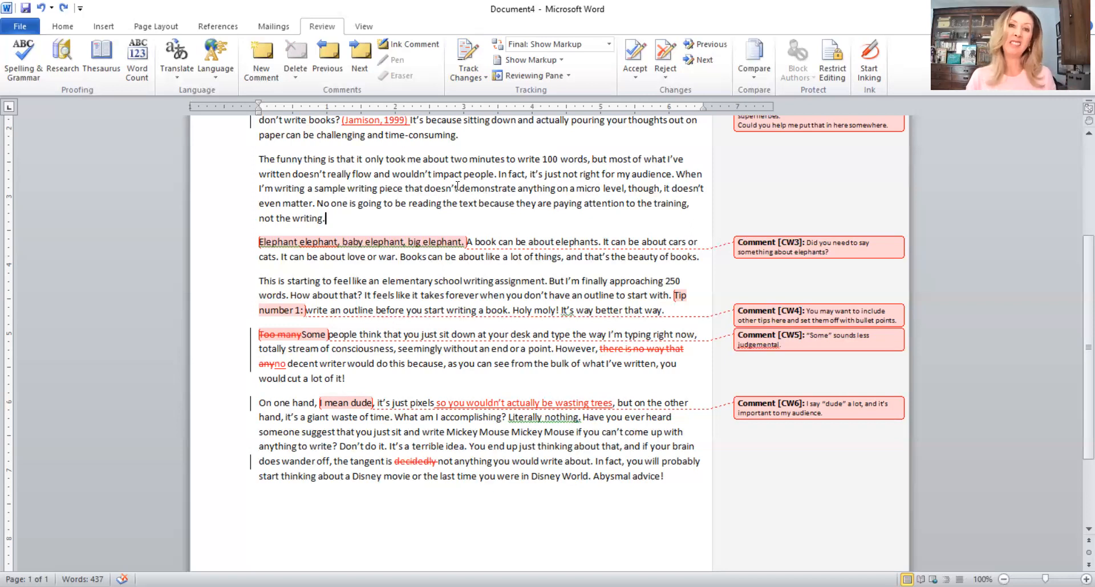
{"action": "left_click", "coordinate": [477, 50]}
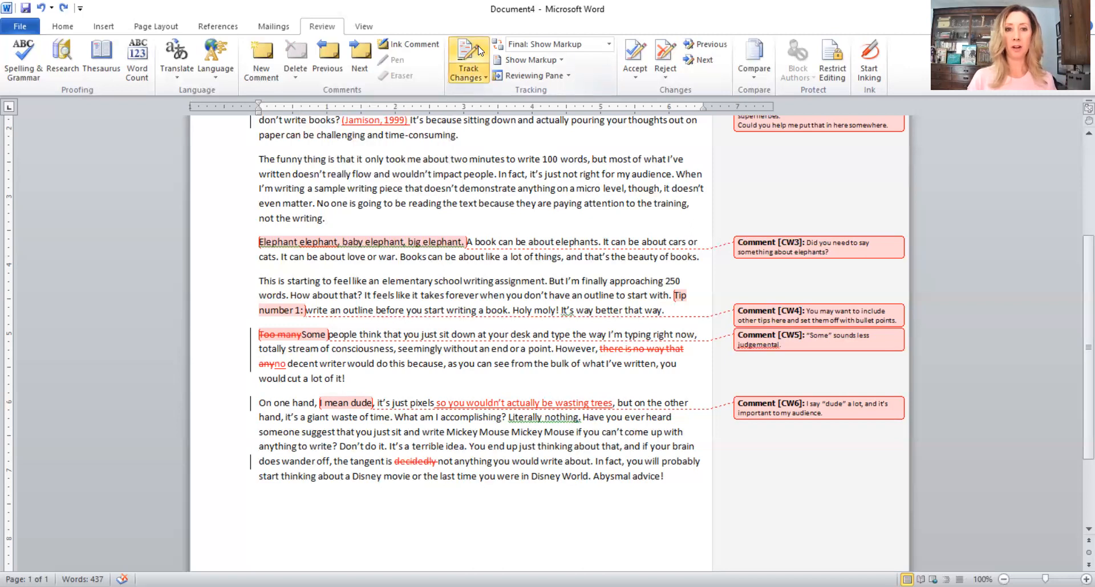
{"action": "type", "text": "jhfjhf"}
{"action": "key", "text": "BackSpace"}
{"action": "key", "text": "BackSpace"}
{"action": "key", "text": "BackSpace"}
{"action": "key", "text": "BackSpace"}
{"action": "key", "text": "BackSpace"}
{"action": "key", "text": "BackSpace"}
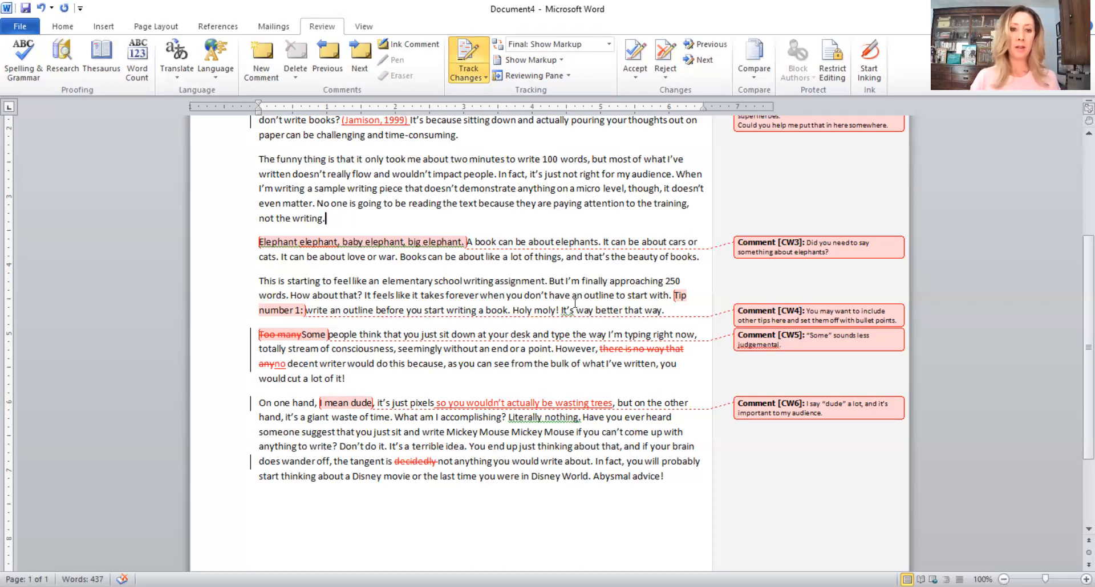
Step: Accept all remaining tracked changes in the document and review the text back up to the title
{"action": "left_click", "coordinate": [648, 74]}
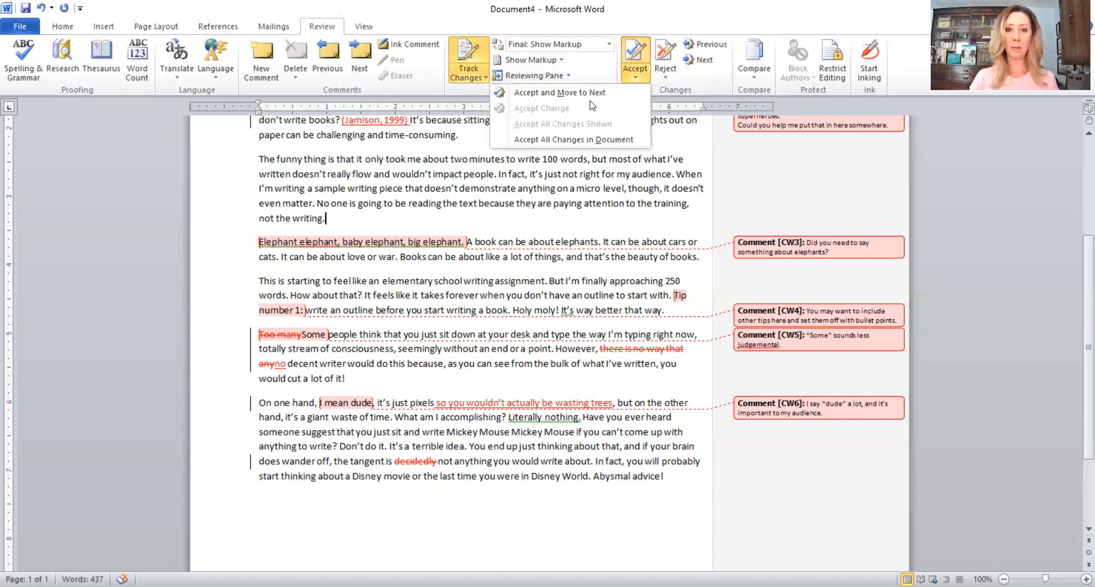
{"action": "left_click", "coordinate": [567, 140]}
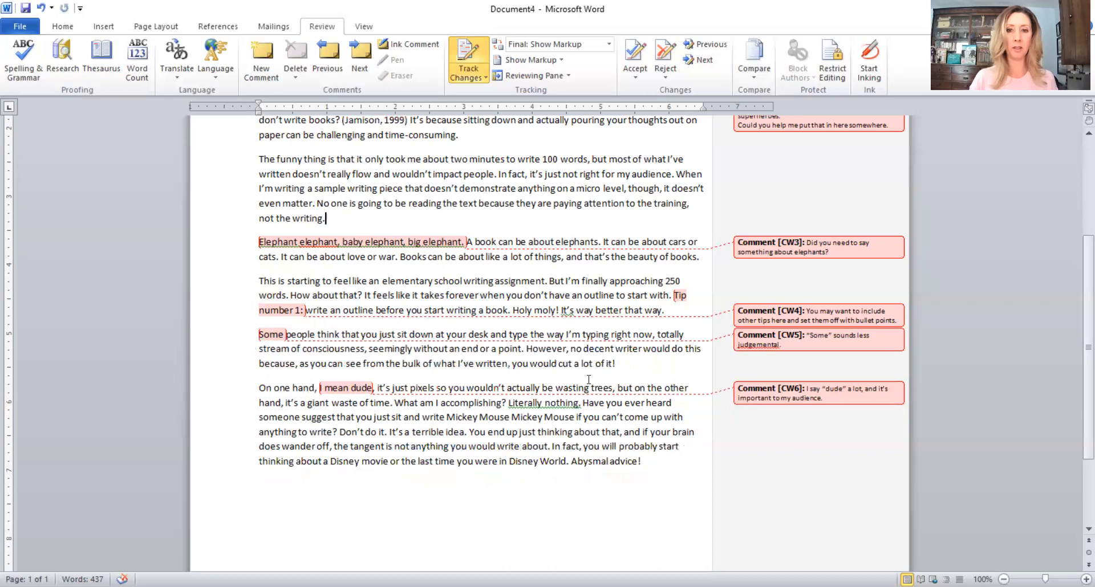
{"action": "scroll", "coordinate": [647, 413], "scroll_direction": "up", "scroll_amount": 4}
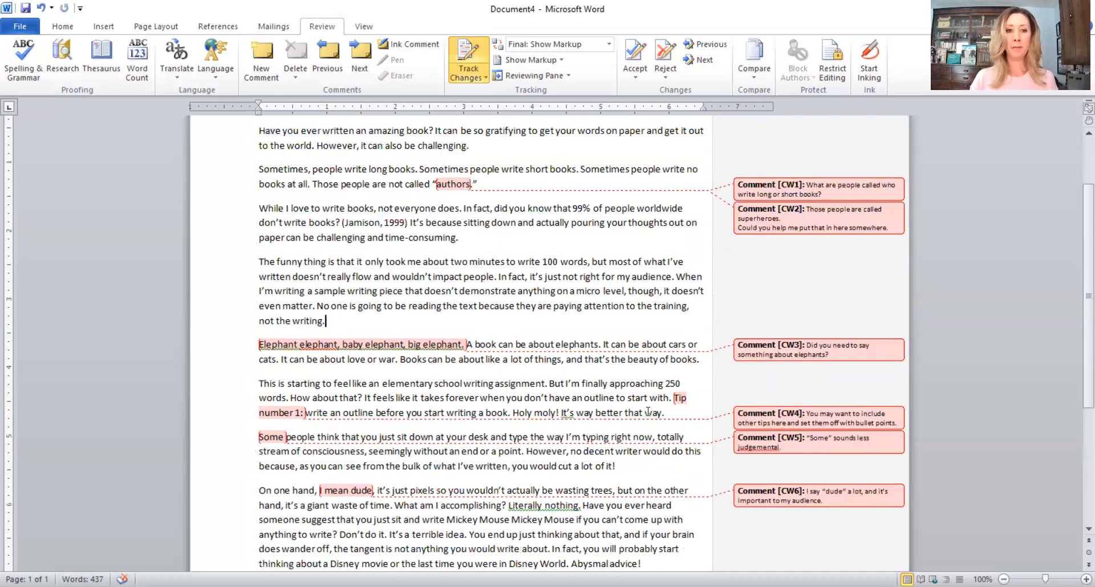
{"action": "scroll", "coordinate": [648, 411], "scroll_direction": "up", "scroll_amount": 2}
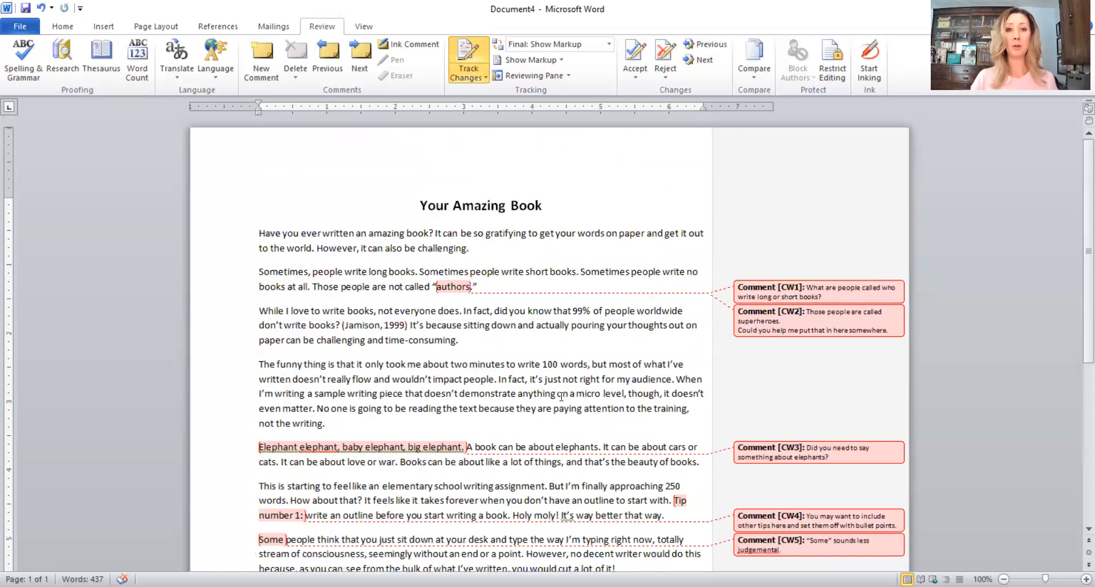